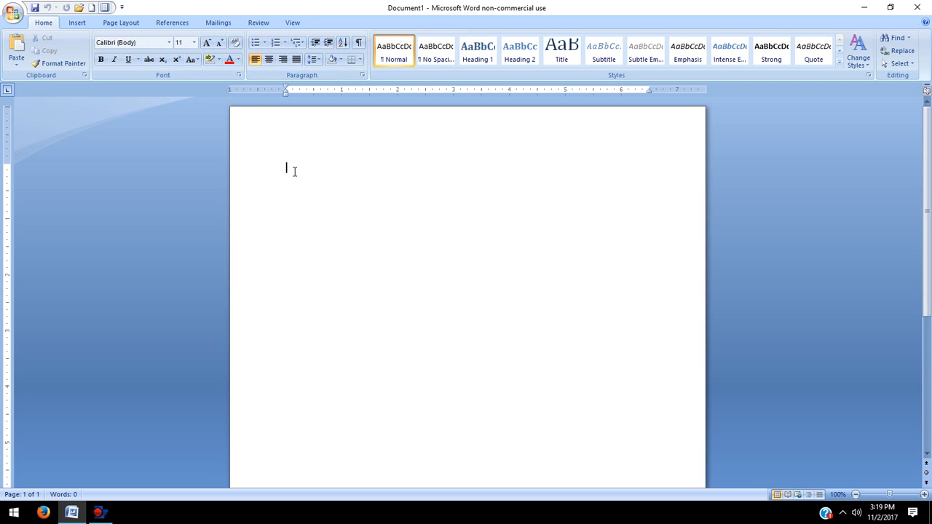
text(fsdfsdfd)
key(BackSpace)
key(BackSpace)
key(BackSpace)
key(BackSpace)
key(BackSpace)
key(BackSpace)
key(BackSpace)
key(BackSpace)
Step: Center the first line and set its font to Times New Roman, size 14
click(269, 62)
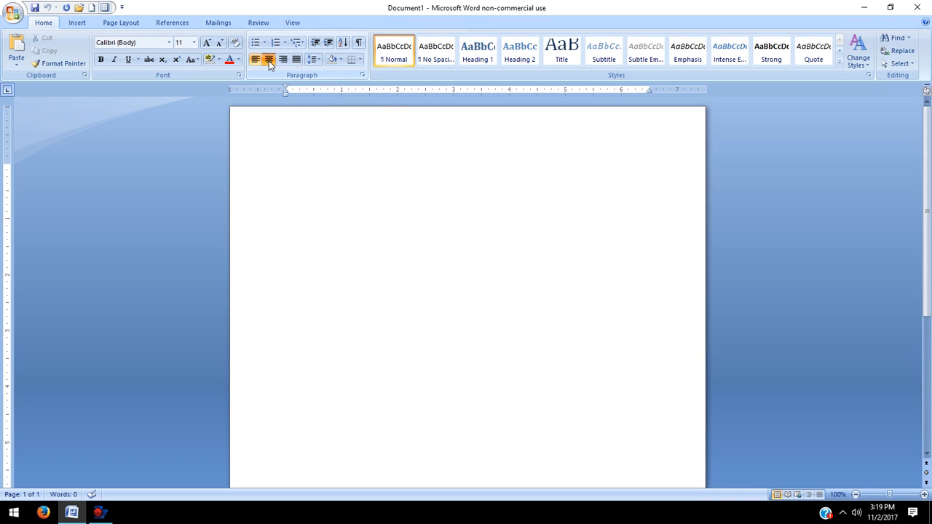
click(169, 42)
click(166, 108)
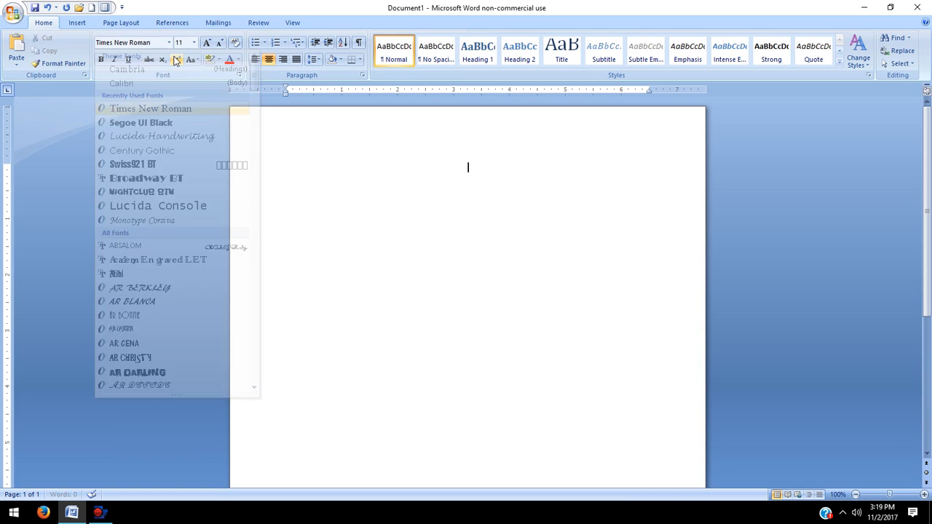
click(194, 44)
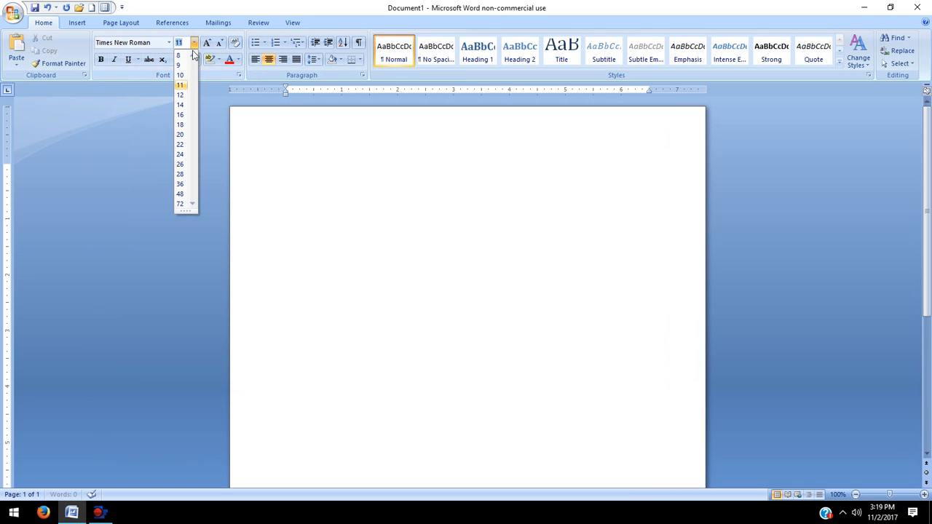
click(180, 104)
Step: Write the placeholder heading "Your Name (FCA)" on the first line
text(Fa)
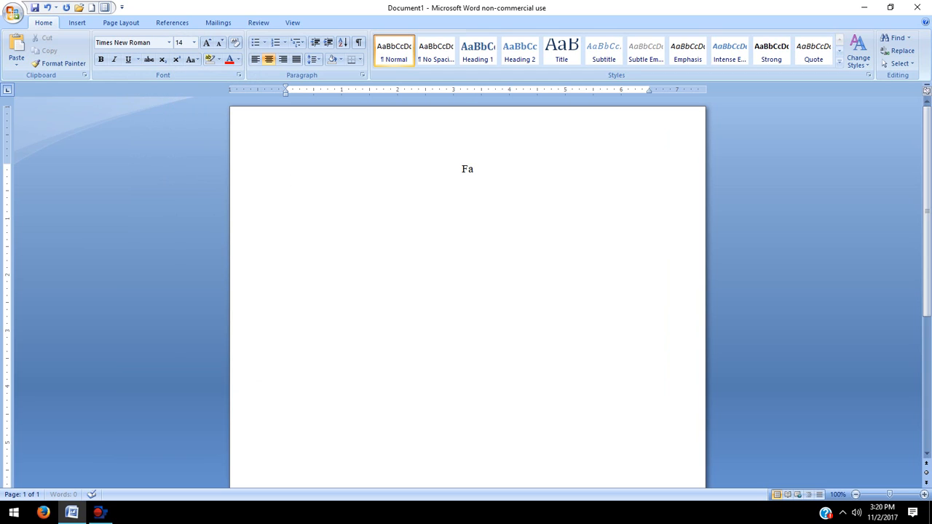
text(y)
key(BackSpace)
key(BackSpace)
text(Your Nm)
key(BackSpace)
text(ame)
text( (FCA))
Step: Write a second line starting with "Your Address", followed by a placeholder street address, city, state and the word Zipcode
text(Your)
text( Address 1)
text(23 )
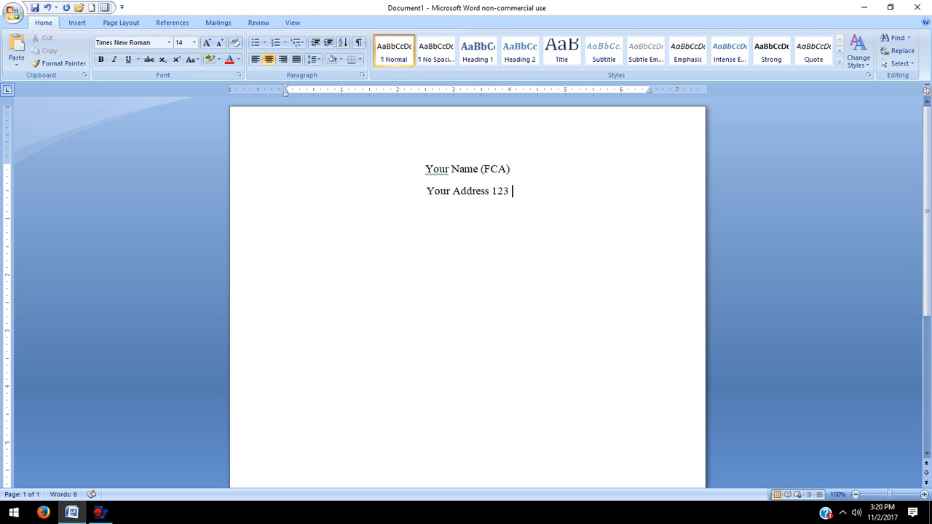
text(Whatever Ave)
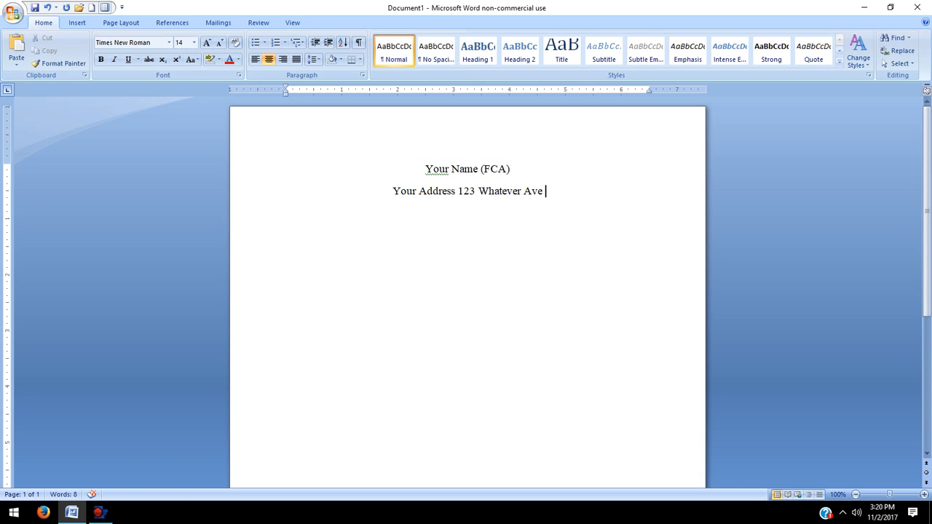
text( Blankmont)
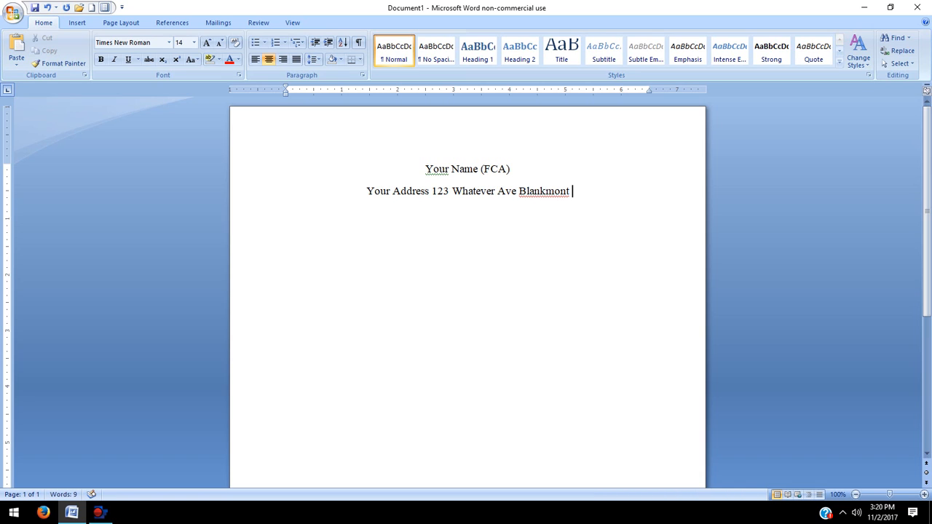
key(BackSpace)
text(, PO)
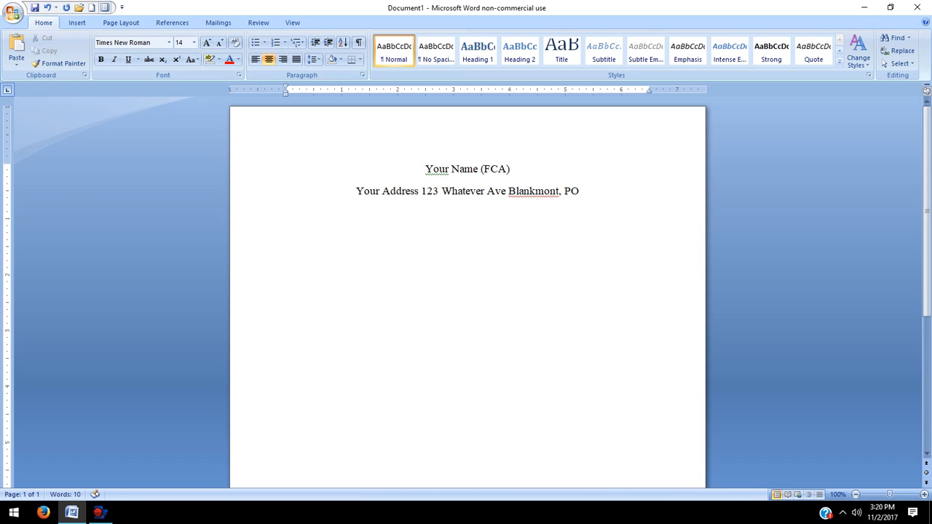
key(BackSpace)
key(BackSpace)
key(BackSpace)
text(OH Zi)
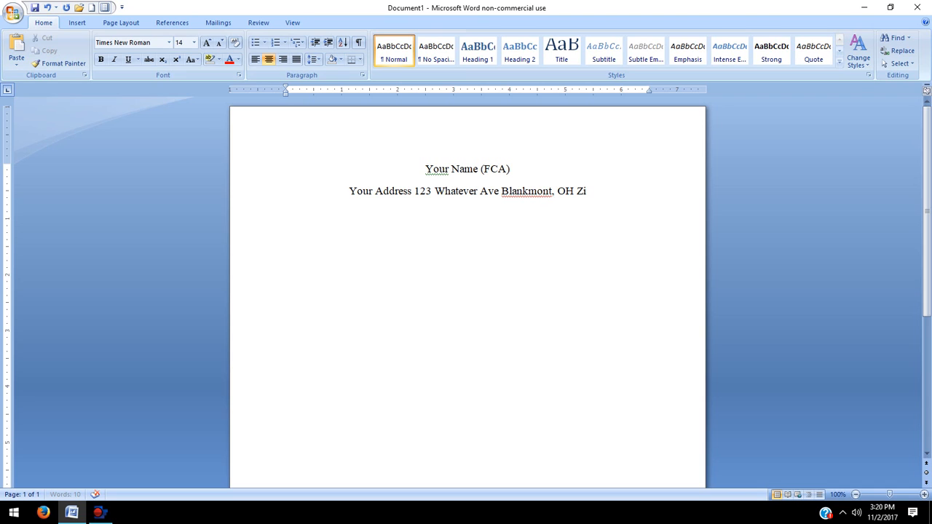
text(pcod)
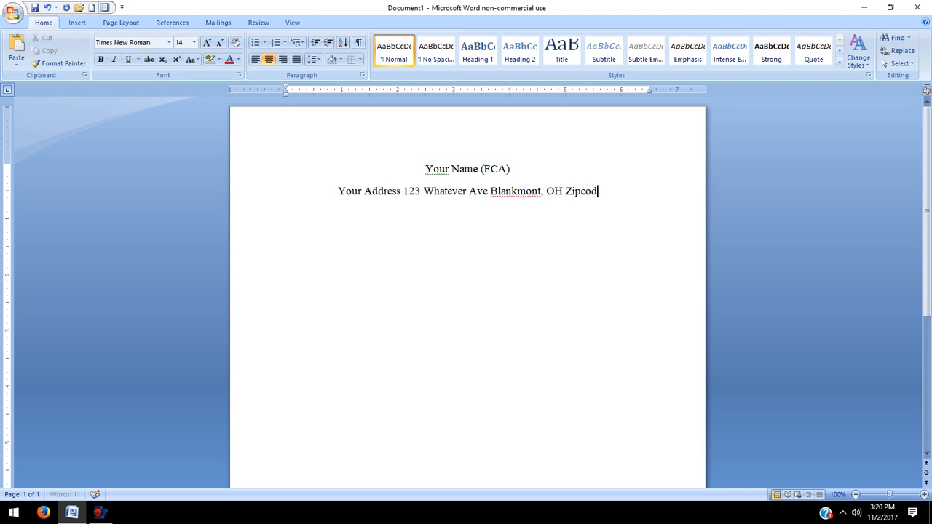
Step: Continue the address line with the text "Your Phone Number and Email"
text(e Your b)
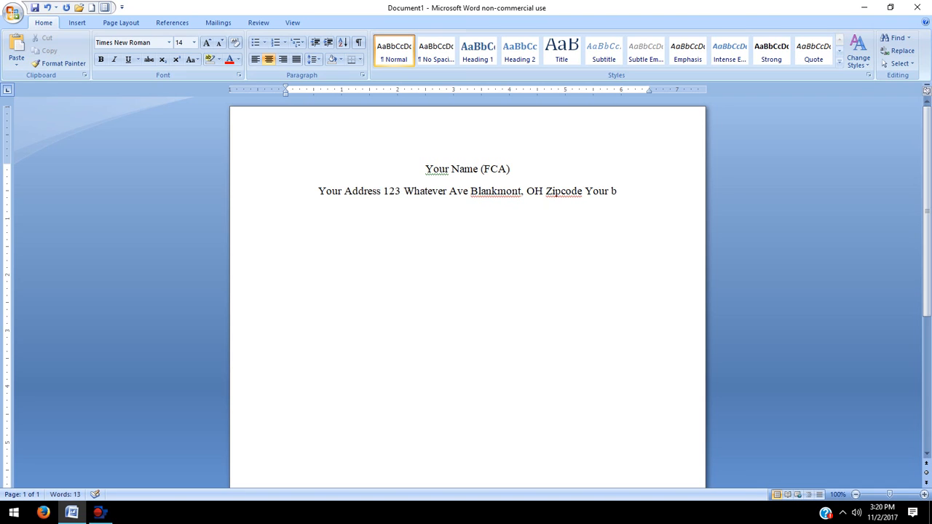
key(BackSpace)
text(Phone Nu)
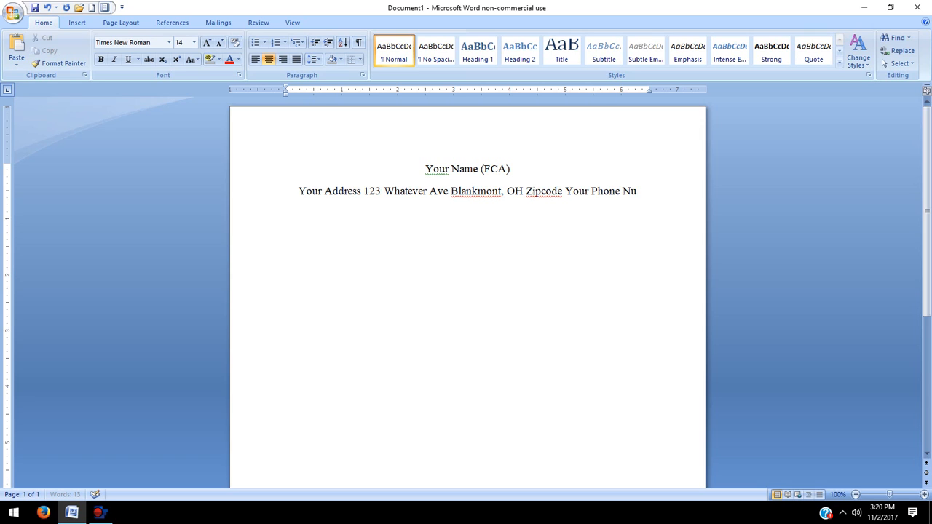
text(mber )
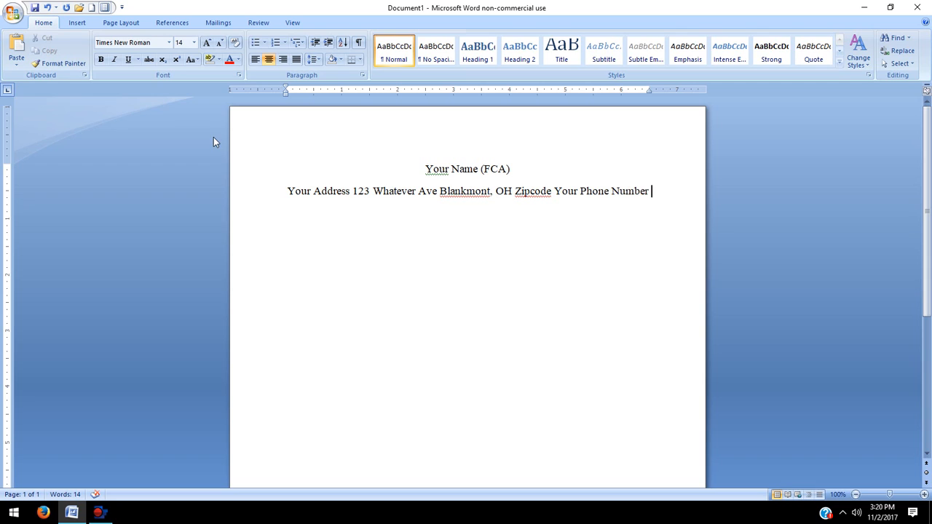
text(and Email)
Step: Reduce the font size of the whole address and contact line to 12
drag(498, 206, 297, 191)
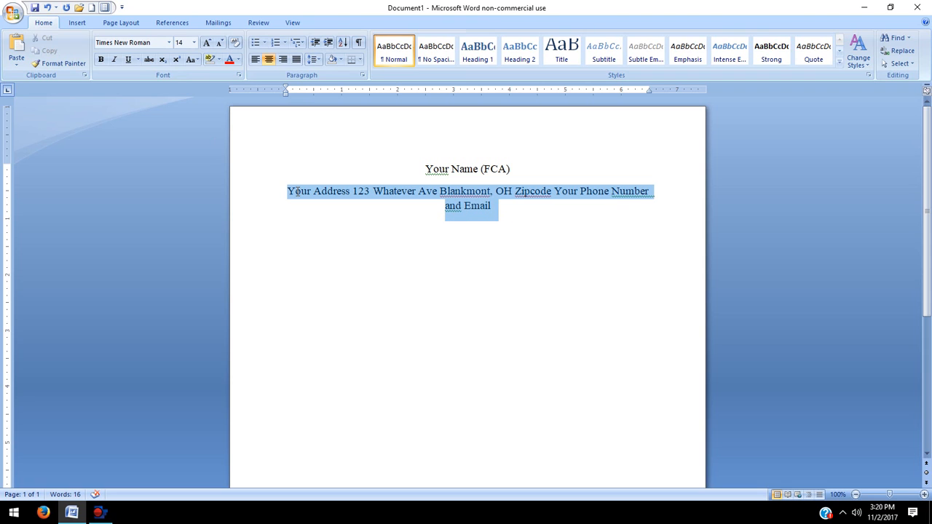
click(194, 43)
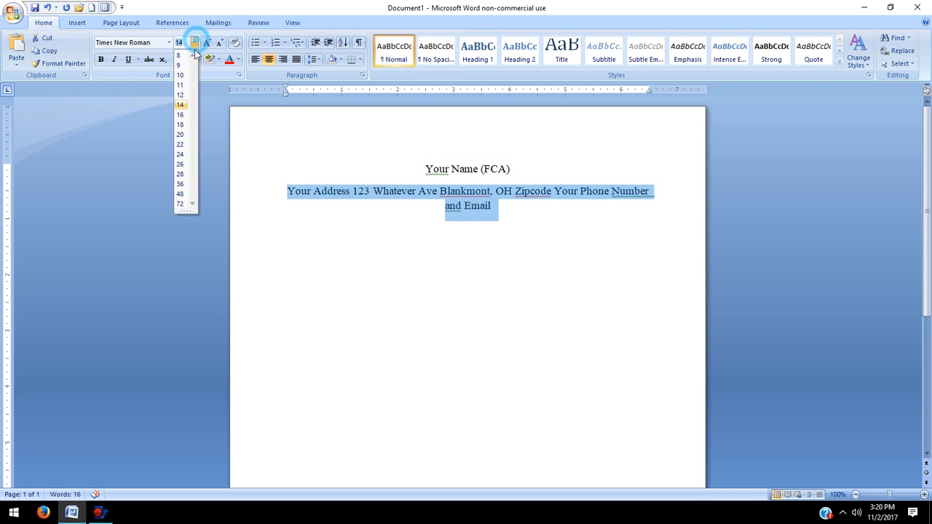
click(182, 96)
drag(626, 193, 316, 206)
click(329, 216)
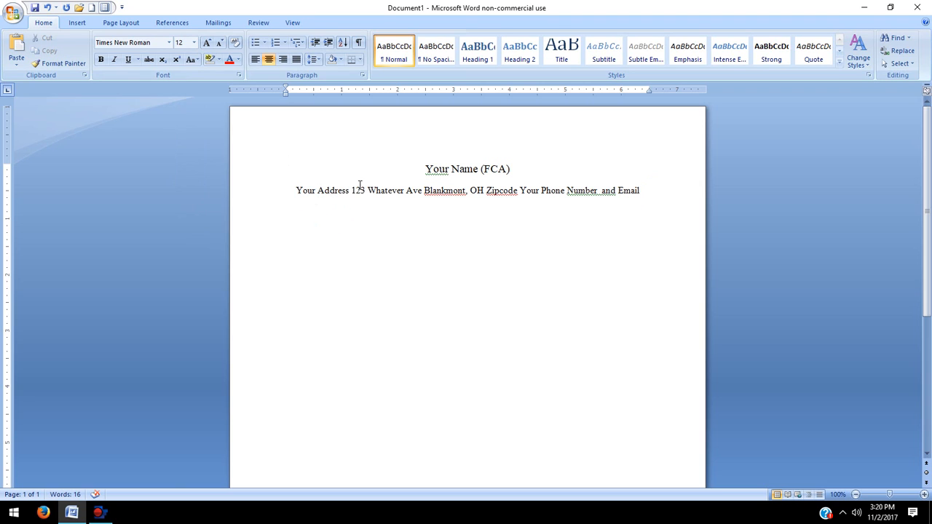
drag(478, 192, 567, 192)
click(531, 190)
click(623, 226)
click(620, 190)
Step: Start a new left-aligned line below the contact details with the heading "Education"
click(654, 212)
key(Return)
click(256, 59)
text(Education)
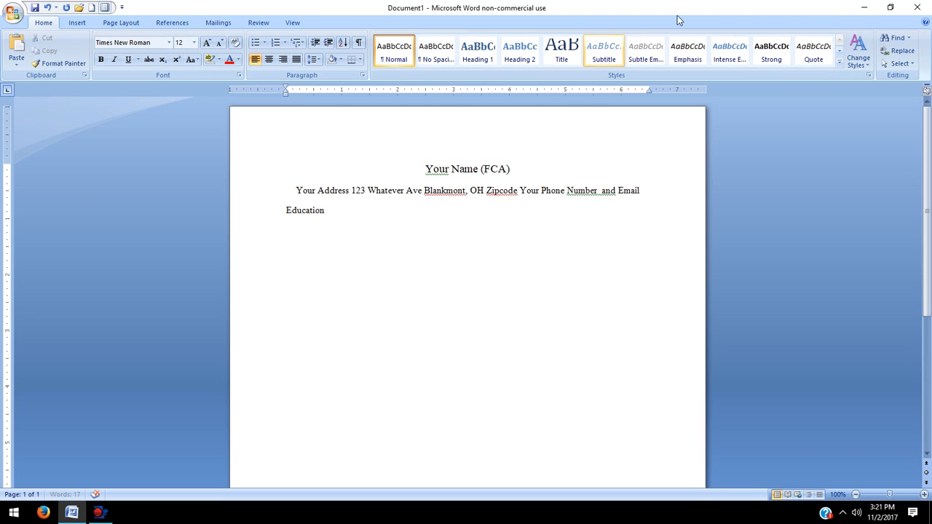
Step: Make the Education heading bold and underlined
drag(327, 210, 260, 209)
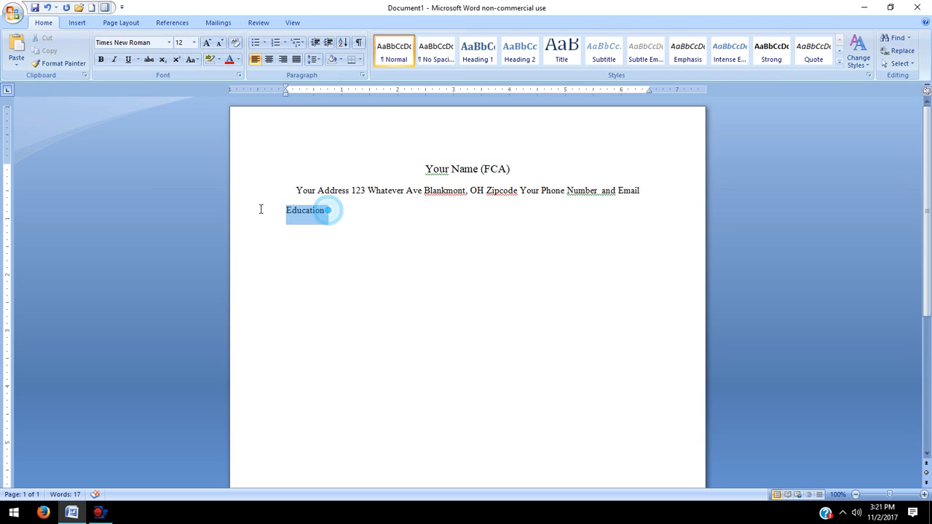
click(97, 58)
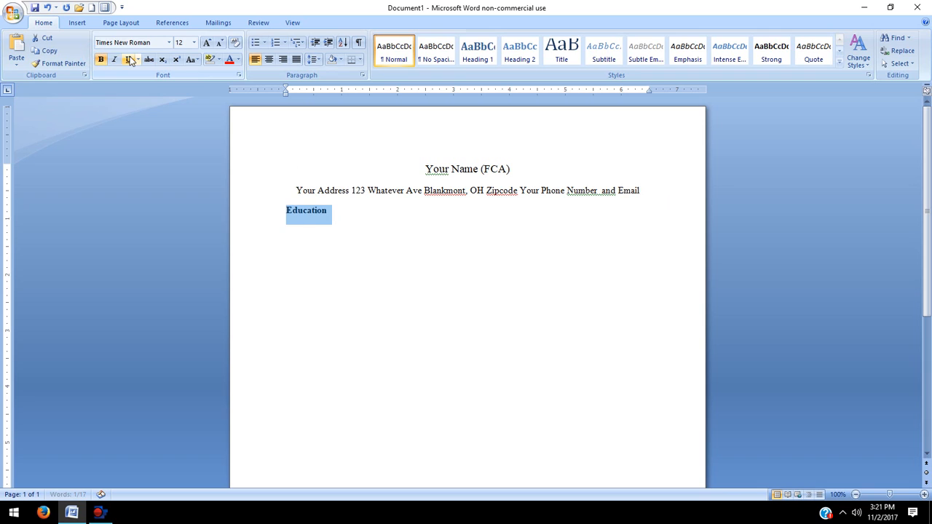
click(127, 59)
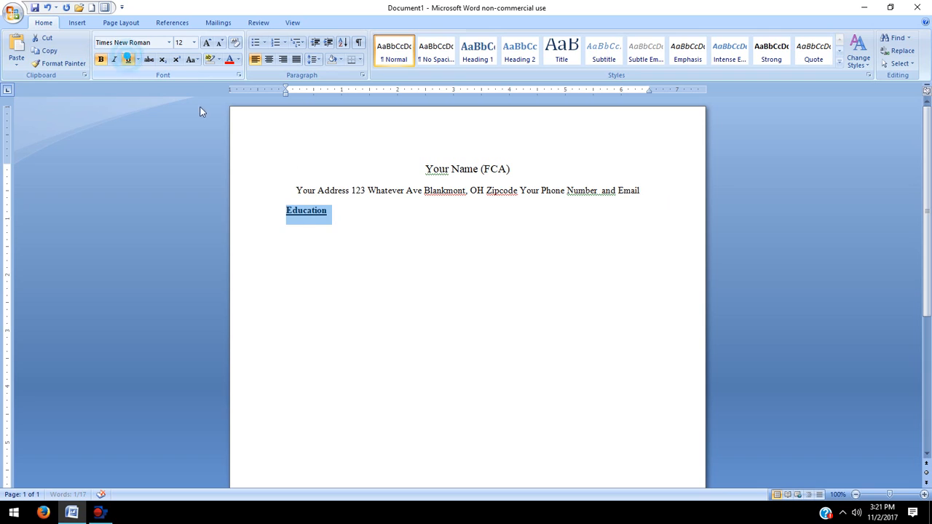
Step: Add "Diploma/Degree" on the Education line, separated from the heading by a wide gap
click(350, 211)
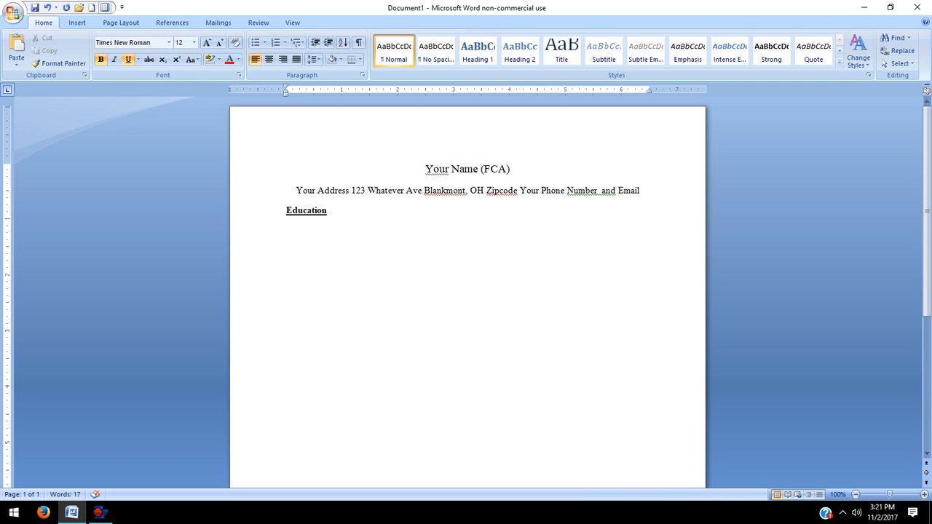
text(Diploma)
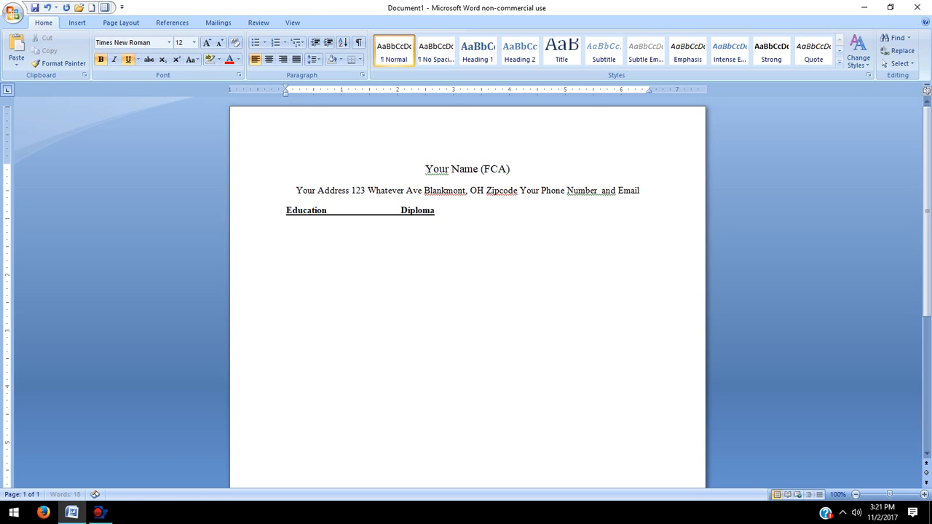
text(/Degree)
Step: Remove the underline from the Diploma/Degree text
drag(336, 213, 410, 219)
drag(474, 250, 390, 212)
click(334, 212)
drag(333, 212, 419, 219)
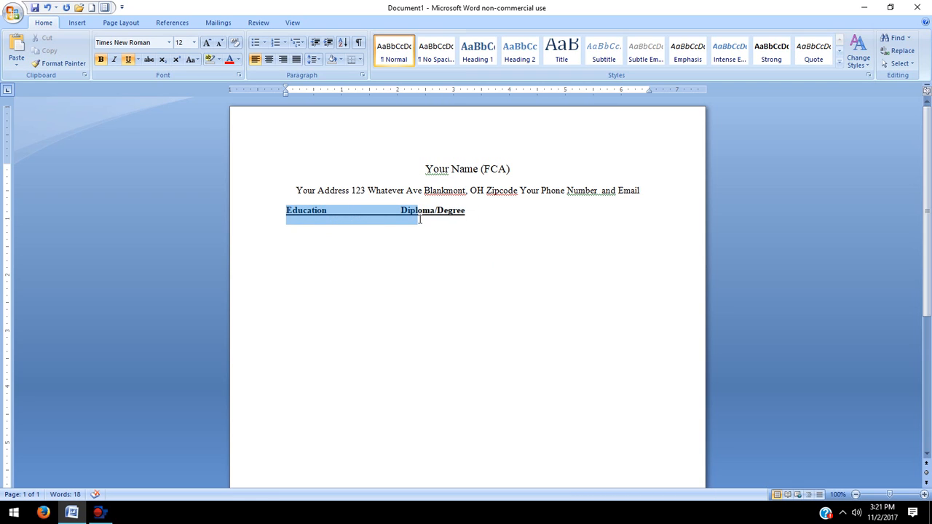
click(420, 224)
drag(475, 210, 408, 213)
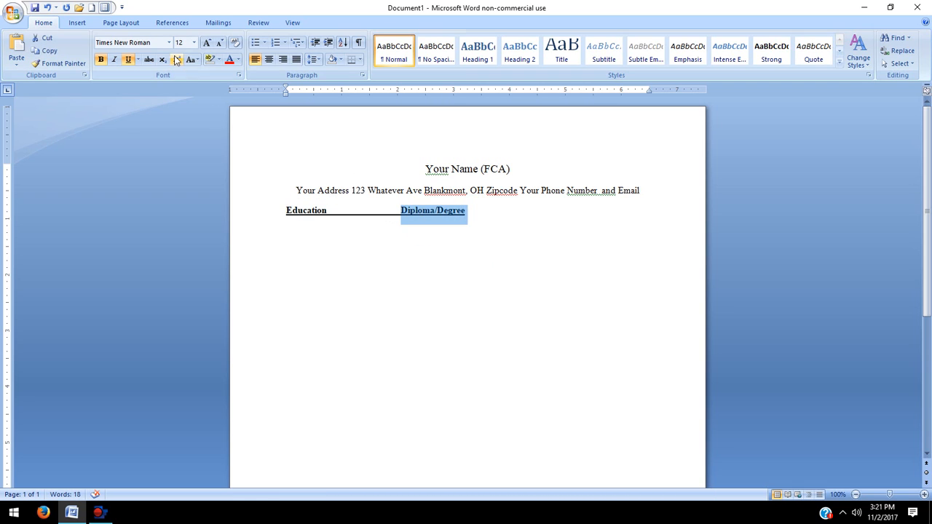
click(127, 59)
Step: Remove the underline from the blank gap between Education and Diploma/Degree
click(378, 215)
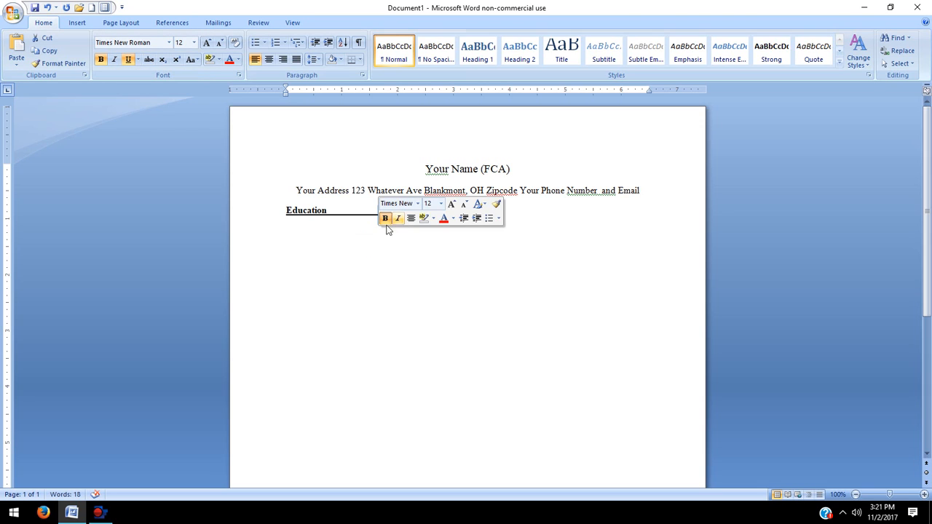
click(375, 229)
drag(400, 212, 329, 212)
click(129, 59)
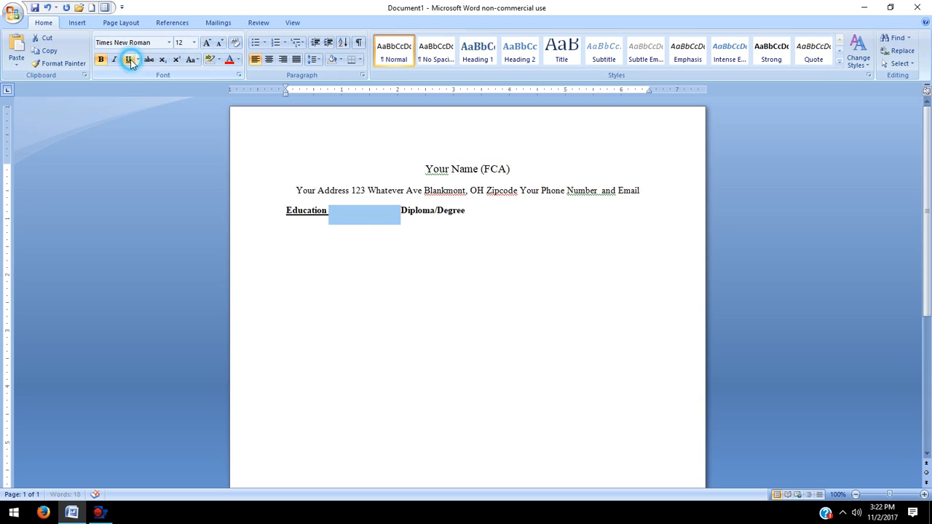
click(354, 213)
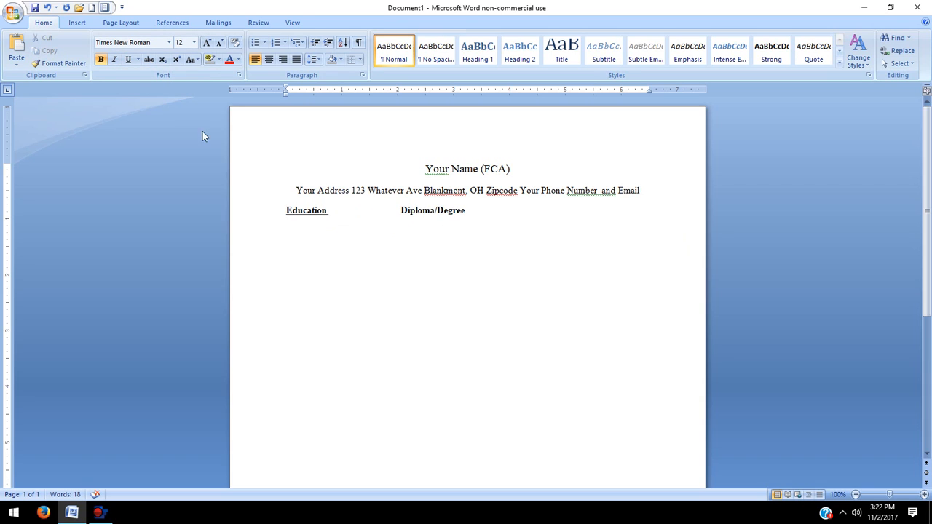
click(129, 61)
Step: Add the date "June 2012" at the far end of the Education line, after a wide gap
click(514, 211)
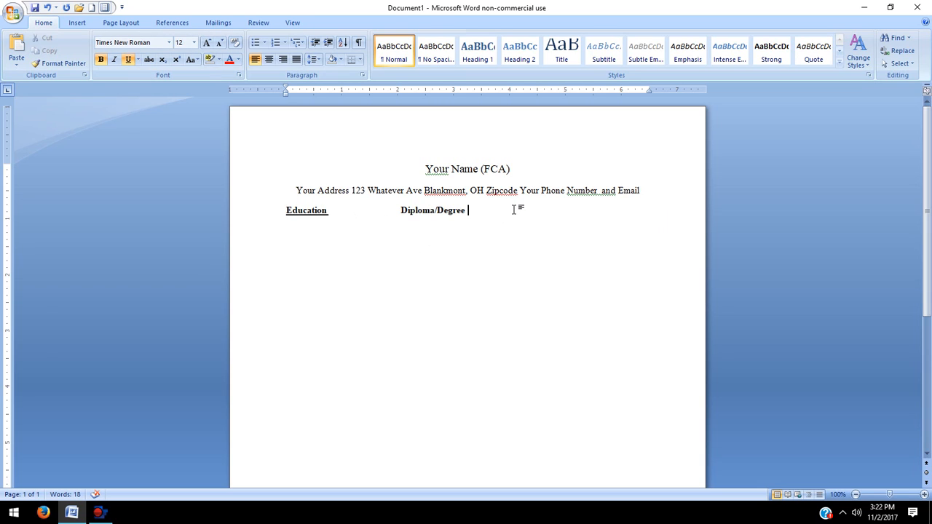
key(Return)
text(______________________)
text(June 2012)
Step: Remove the underline from June 2012 and the gap before it
drag(634, 211, 466, 211)
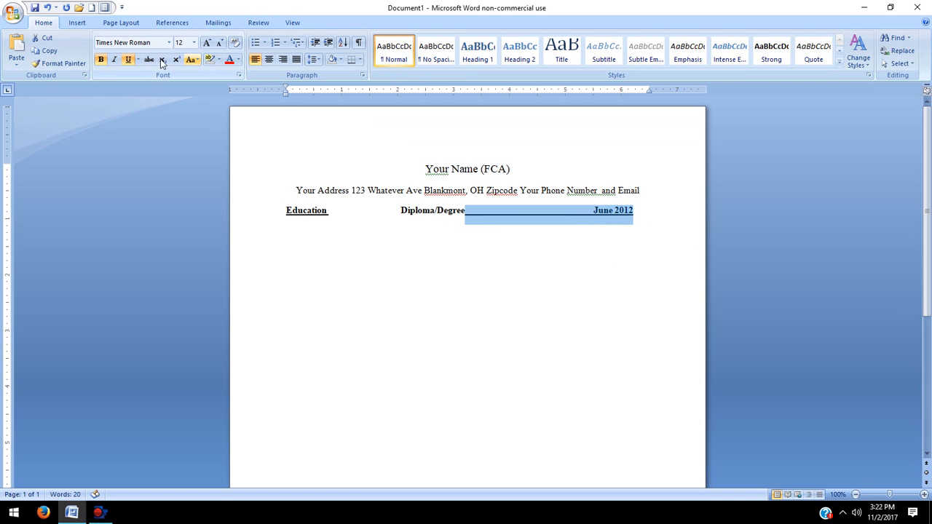
click(129, 61)
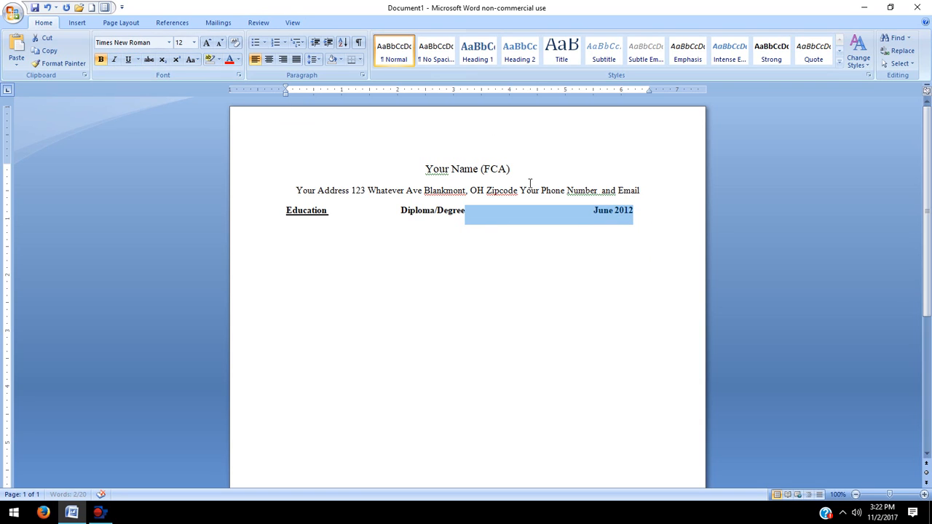
click(649, 211)
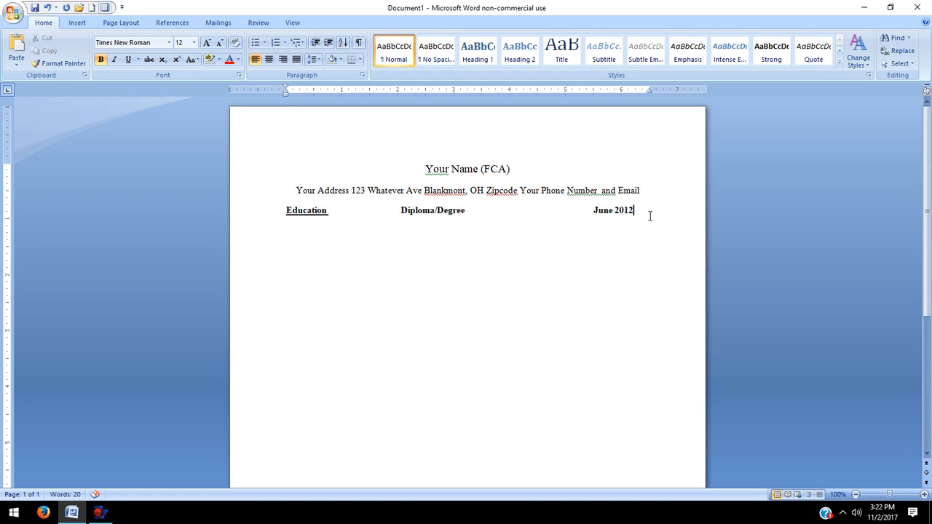
Step: Add "Major/Minor" on a new line beneath Diploma/Degree and delete extra spaces so the two entries line up
key(Return)
text(major /Minor)
key(Return)
click(426, 231)
key(BackSpace)
click(399, 210)
key(BackSpace)
Step: Add "Name of School" on a new line beneath Major/Minor, aligned with the entries above
click(493, 236)
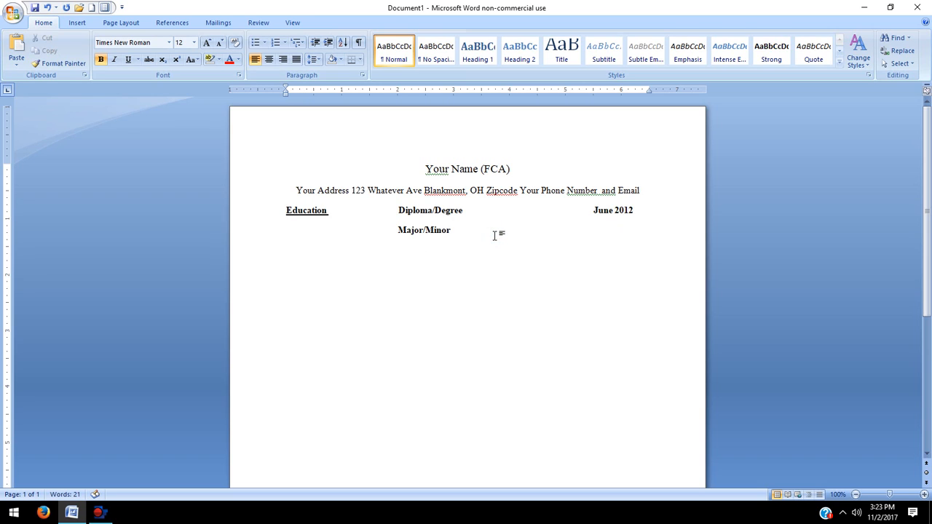
key(Return)
text(Sc)
text(Name of Sch)
Step: Remove bold from the Diploma/Degree, June 2012, Major/Minor and Name of School entries
drag(467, 252, 400, 217)
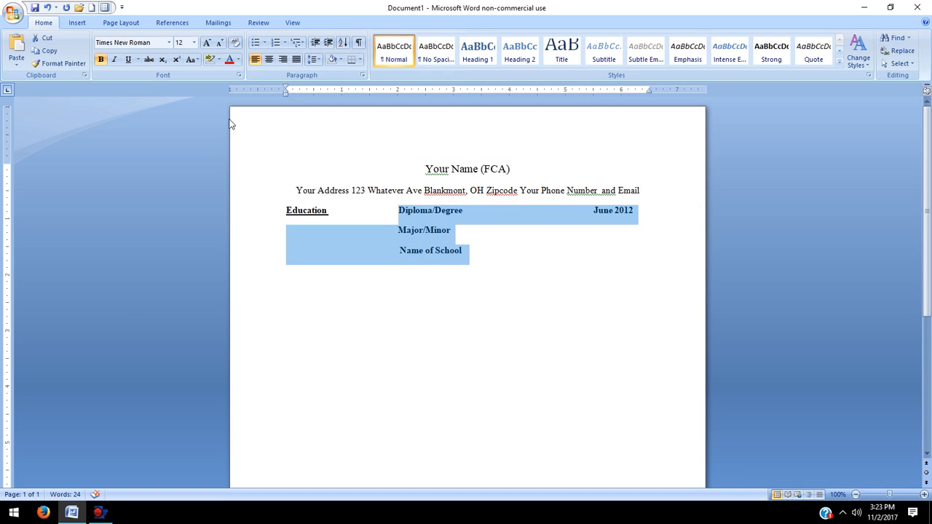
click(101, 59)
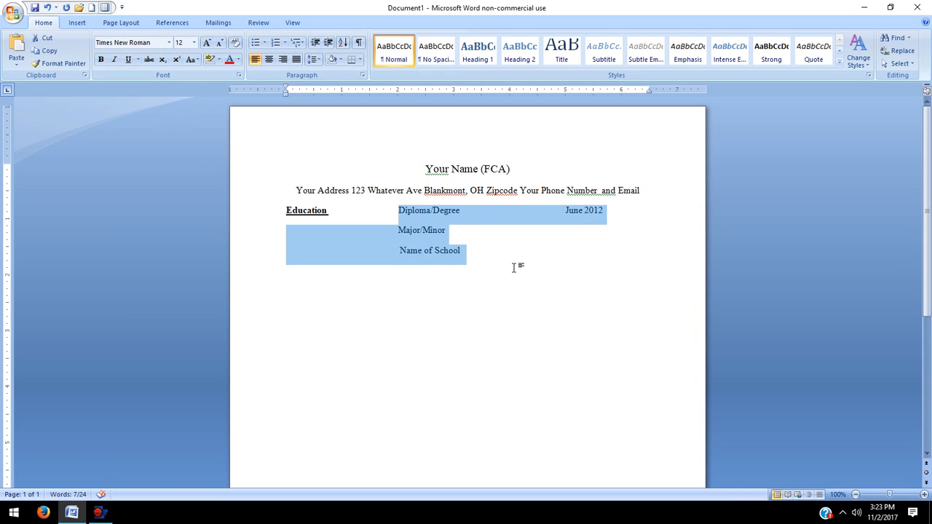
click(513, 267)
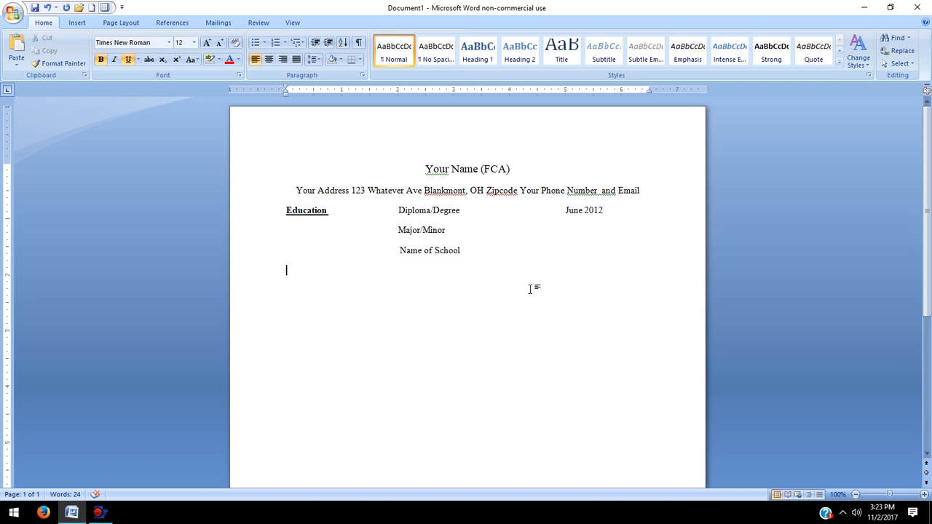
Step: Add a bold, underlined "Additonal Skills" heading beneath Name of School, followed after a gap by "List off" without bold or underline
text(Additonal)
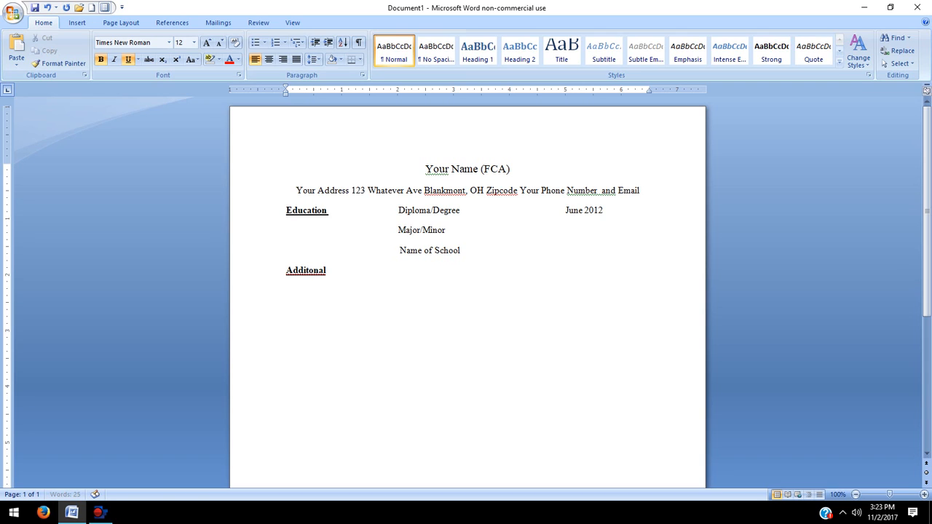
text( Skills)
click(101, 59)
click(129, 61)
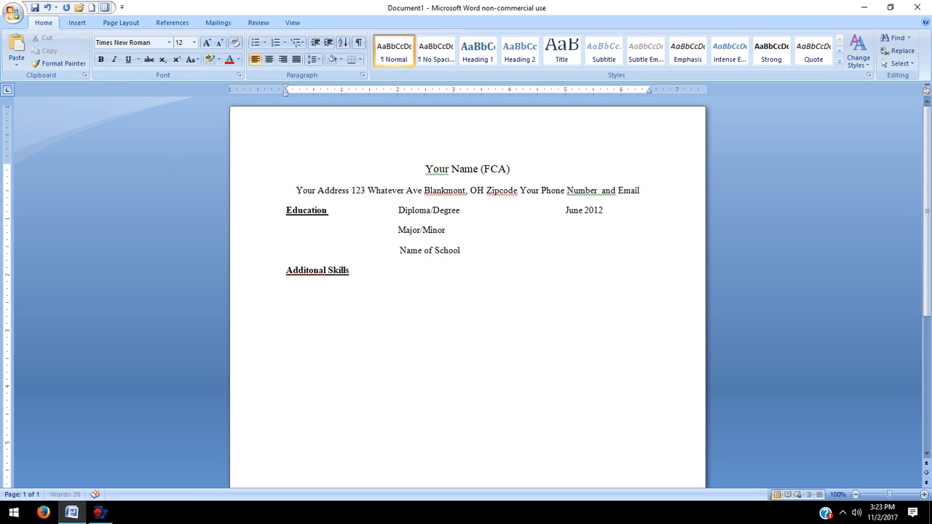
text(List off)
Step: Delete extra spaces so "List off" lines up with the Education entries and remove the underline from the gap before it
click(351, 270)
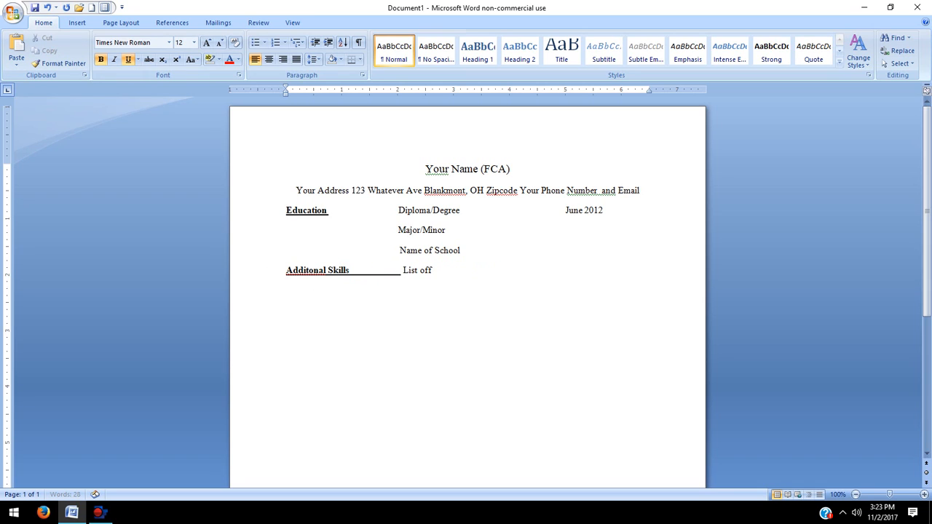
key(BackSpace)
key(BackSpace)
key(BackSpace)
key(BackSpace)
click(395, 271)
drag(397, 272, 349, 271)
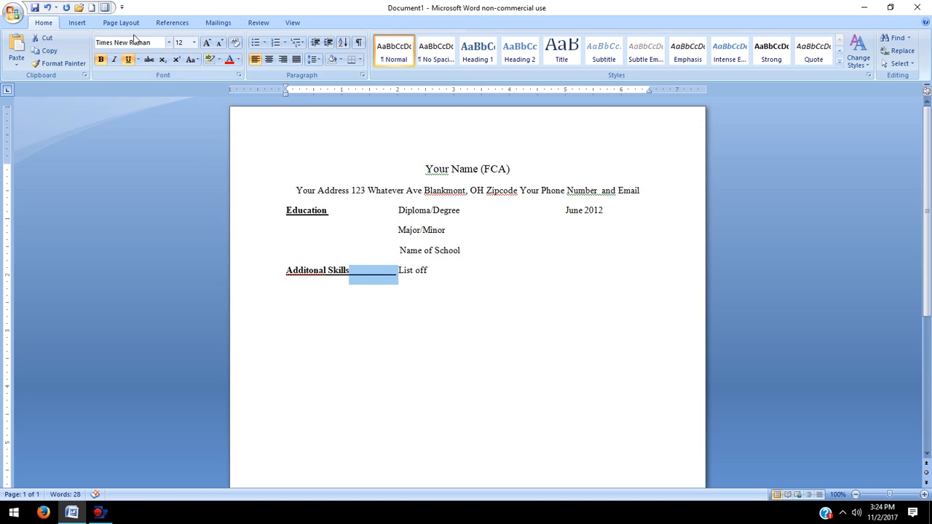
click(127, 59)
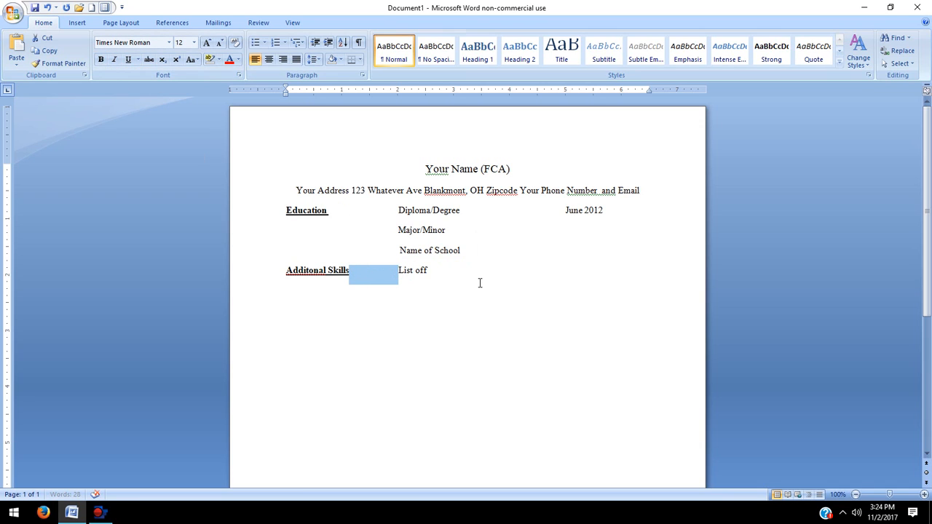
Step: Complete the skills entry so it reads "List off Skills-Languages, video editing, music, etc"
click(458, 274)
text(Sk)
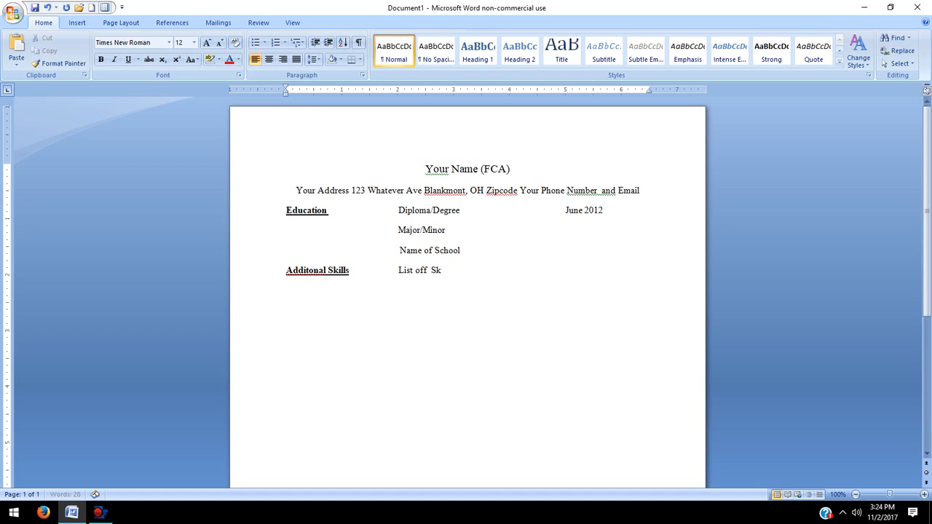
text(ills-Languag)
text(es, vide)
text(o editing, mu)
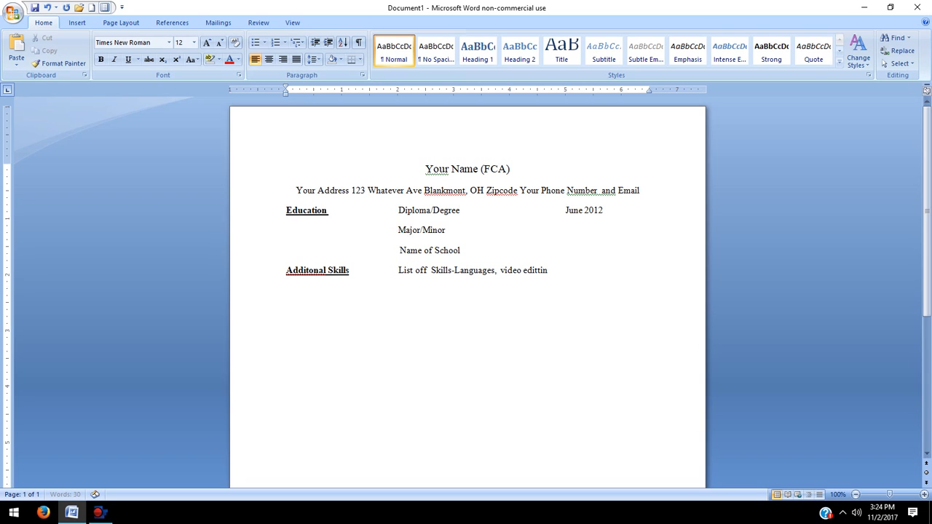
text(sic, etc)
Step: Add "Career Related Experience" on a new line beneath Additonal Skills and format it as a bold, underlined heading
key(Return)
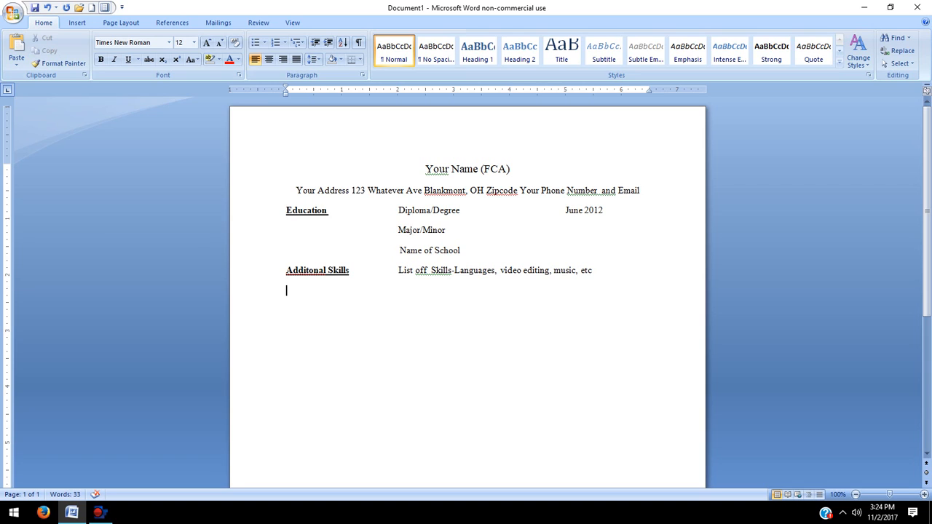
text(Career Related e)
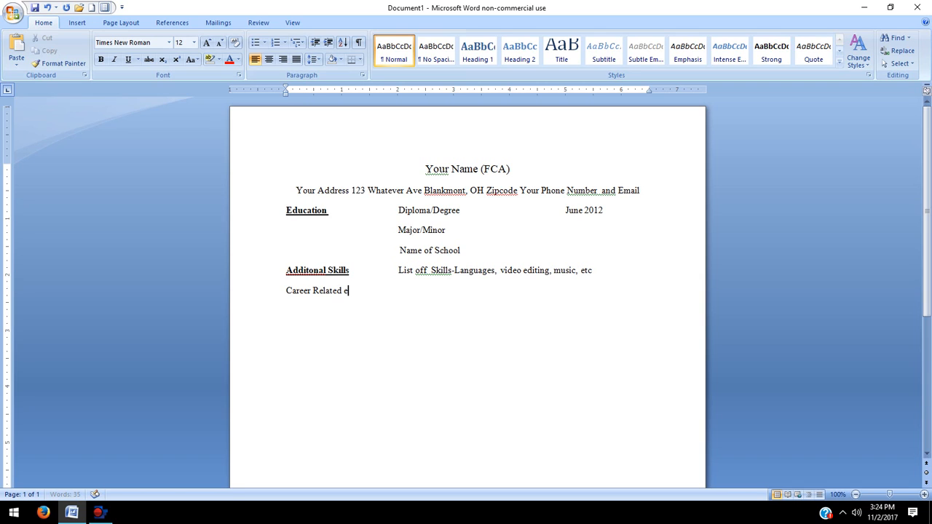
text(xperience)
key(BackSpace)
text(E)
drag(391, 297, 255, 299)
click(127, 59)
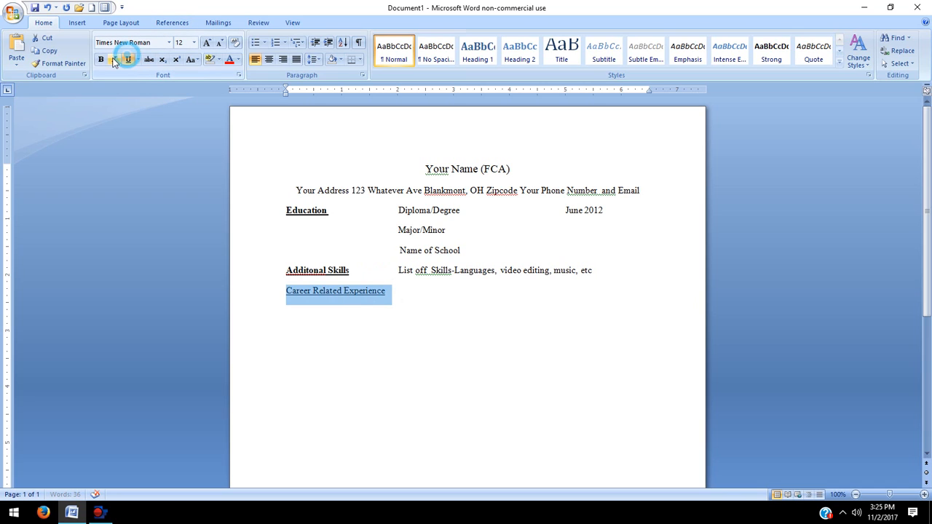
click(101, 59)
click(429, 288)
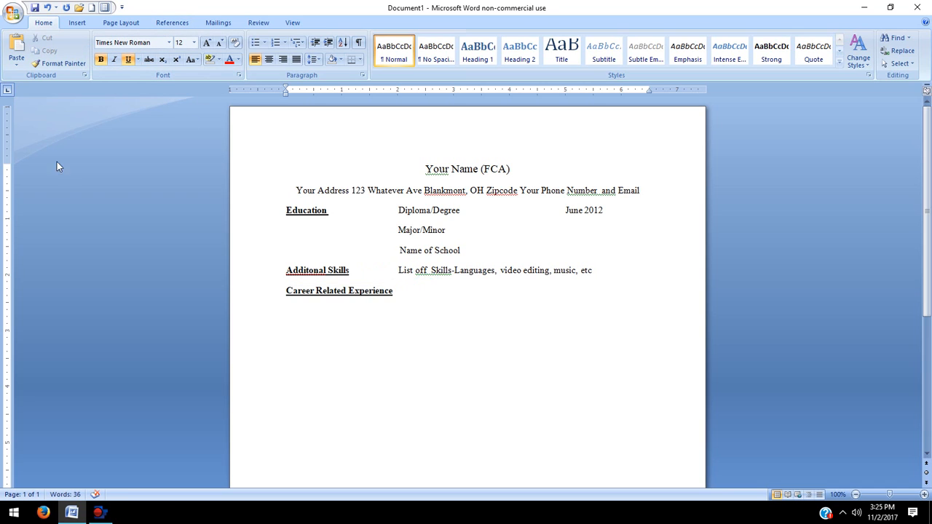
Step: Add "Last/Current Job Title Here." on a new line beneath Career Related Experience, bold and without underline
click(102, 59)
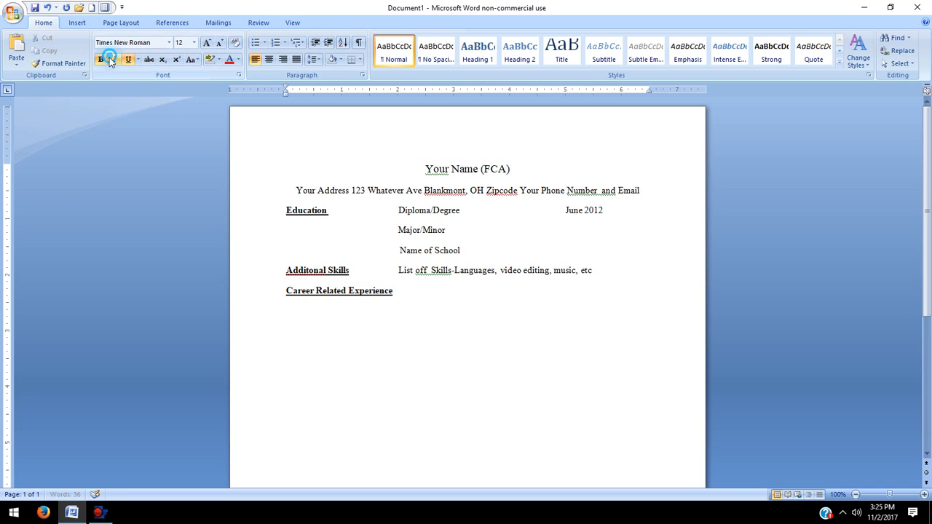
click(128, 59)
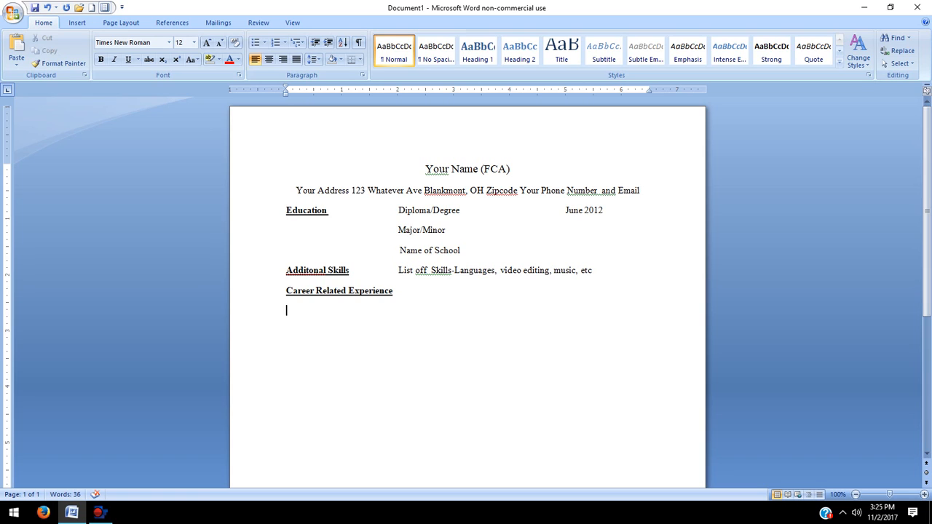
text(Last/Current Job Titl)
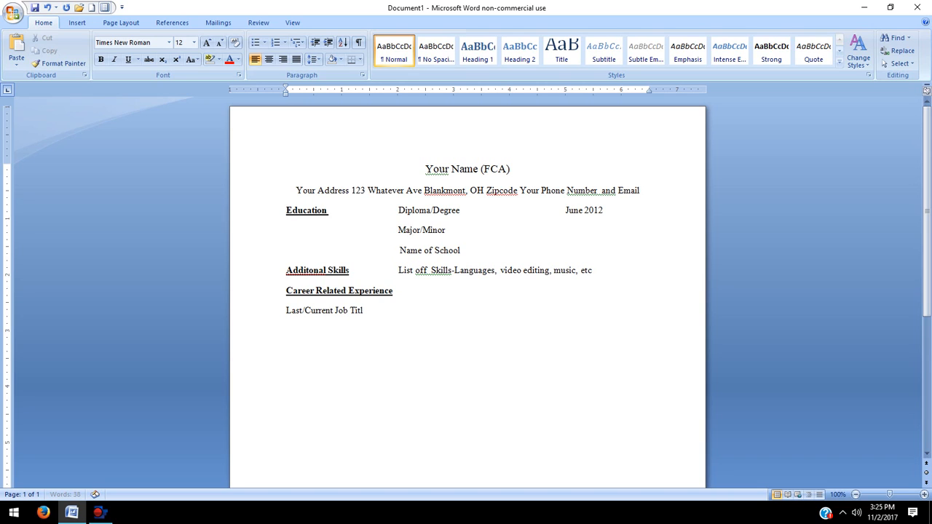
text(e Here.)
drag(402, 314, 263, 313)
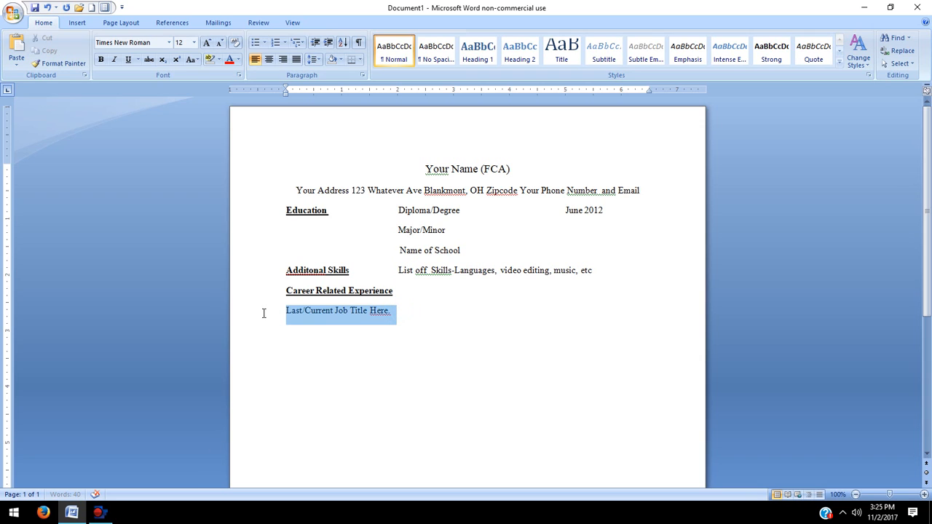
click(100, 59)
click(452, 319)
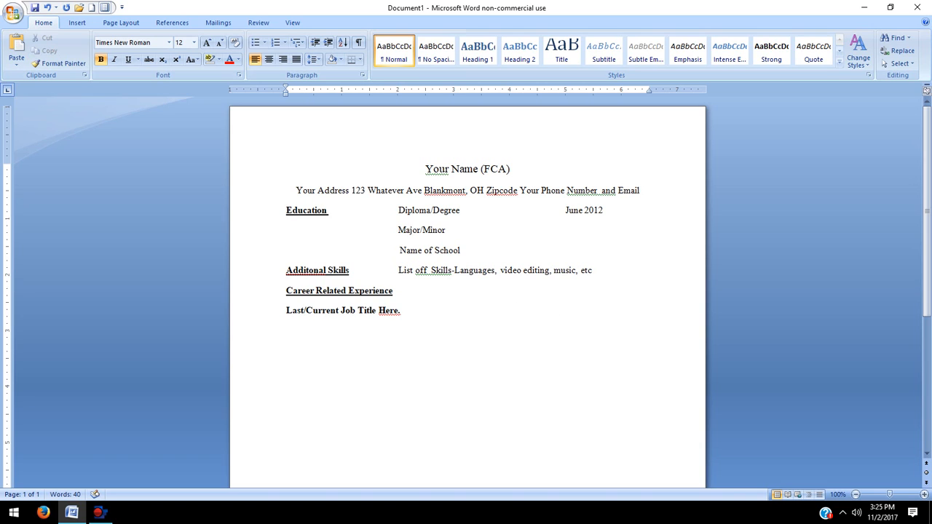
Step: Add "Relative Dates-Present" after a wide gap on the job title line and trim the gap so it fits on one line
text(Relative Dat)
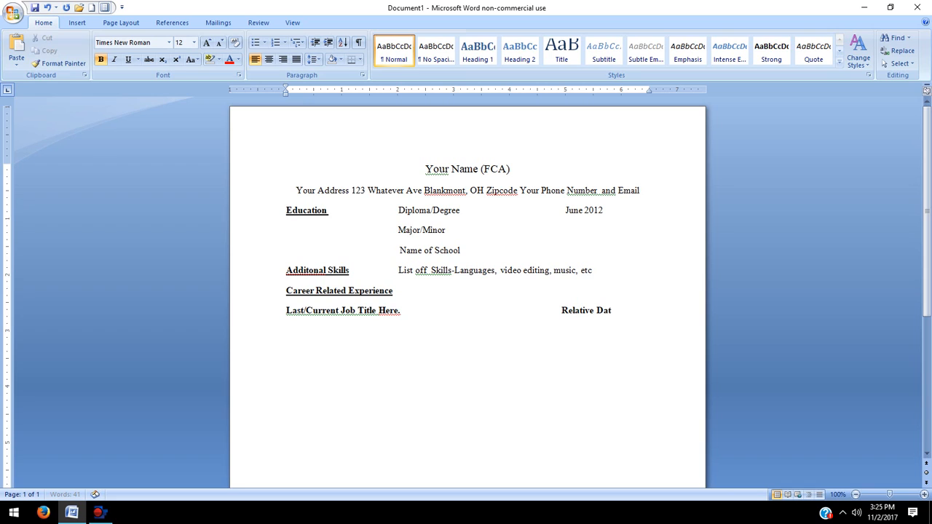
text(es-Present)
click(561, 310)
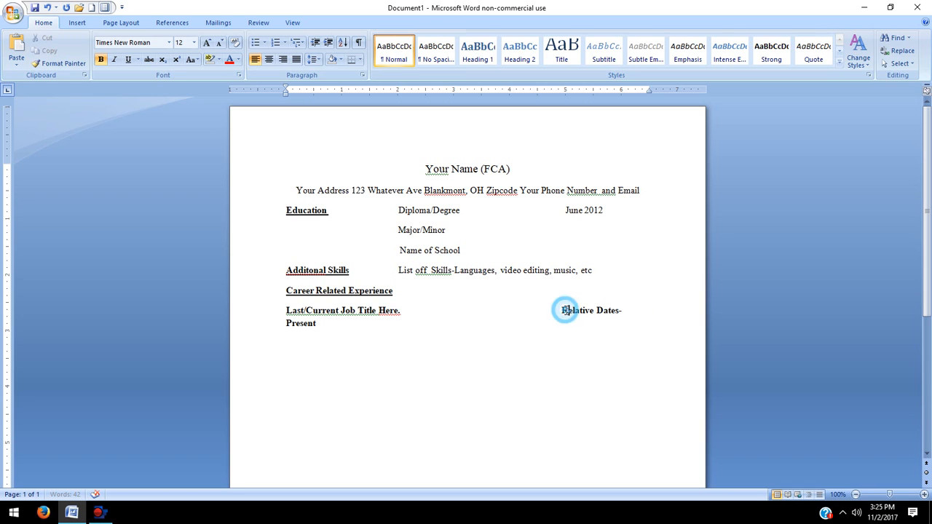
key(BackSpace)
key(BackSpace)
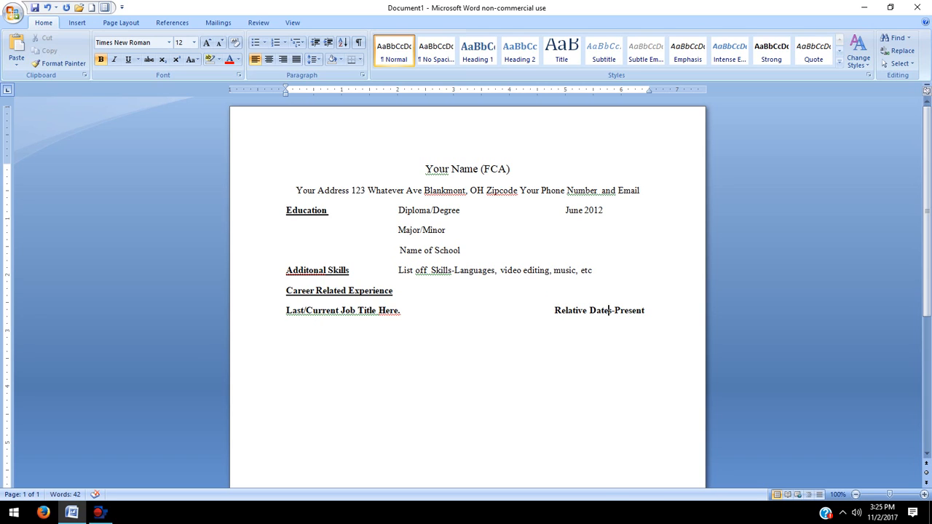
Step: Start a solid round bulleted list beneath the job title with "Job responsibilities" as its first item, correcting the misspelling
click(643, 311)
text(')
key(BackSpace)
key(Return)
click(265, 42)
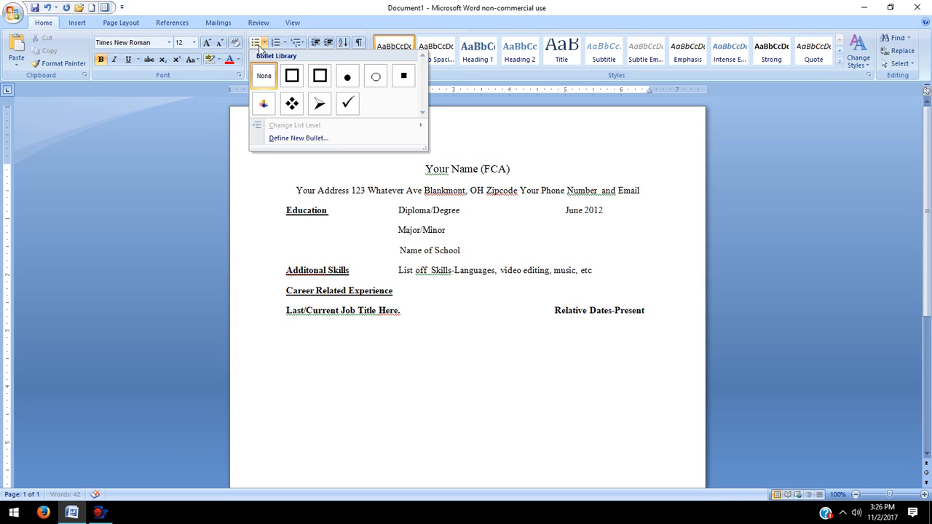
click(348, 77)
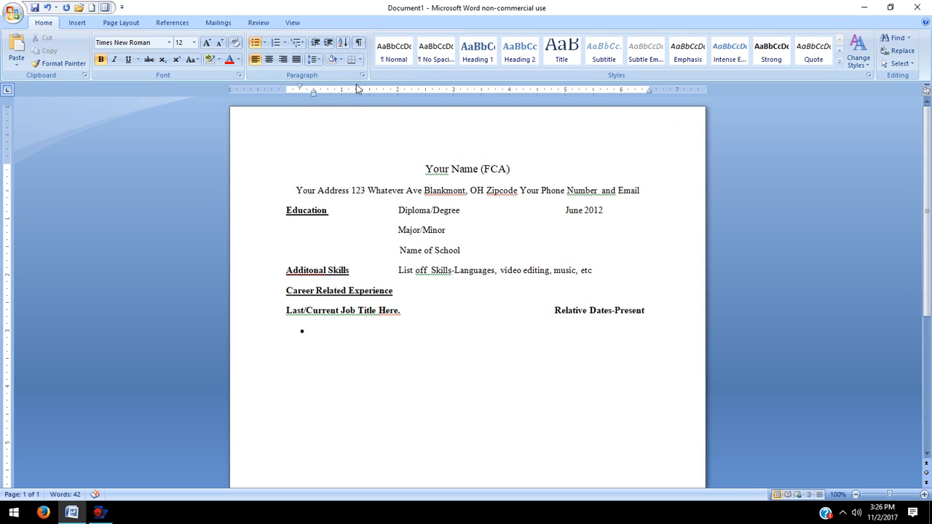
text(Jo)
text(b respin)
text(onsbiltiie)
text(s)
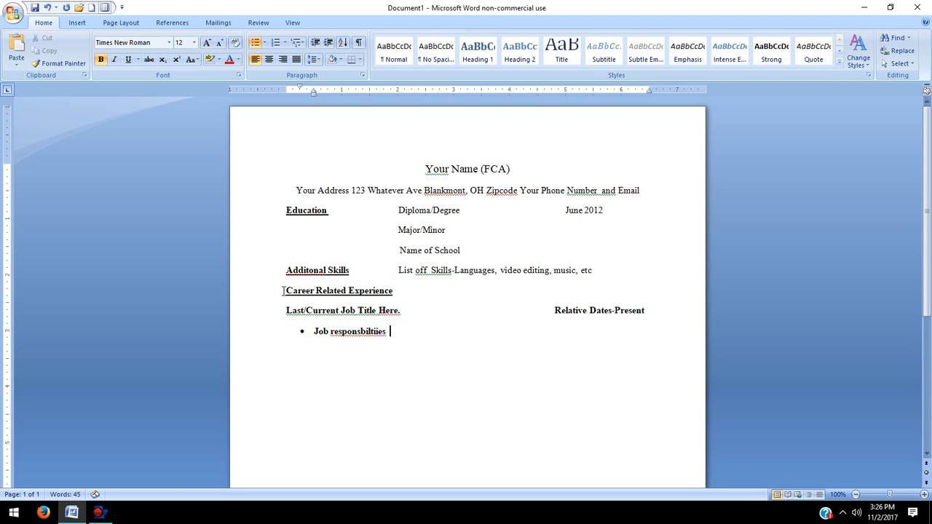
right_click(379, 335)
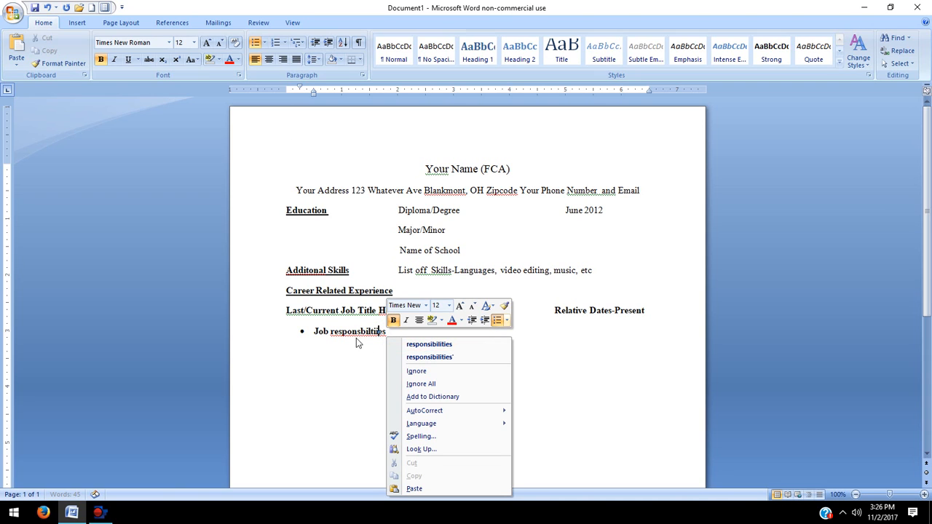
click(427, 344)
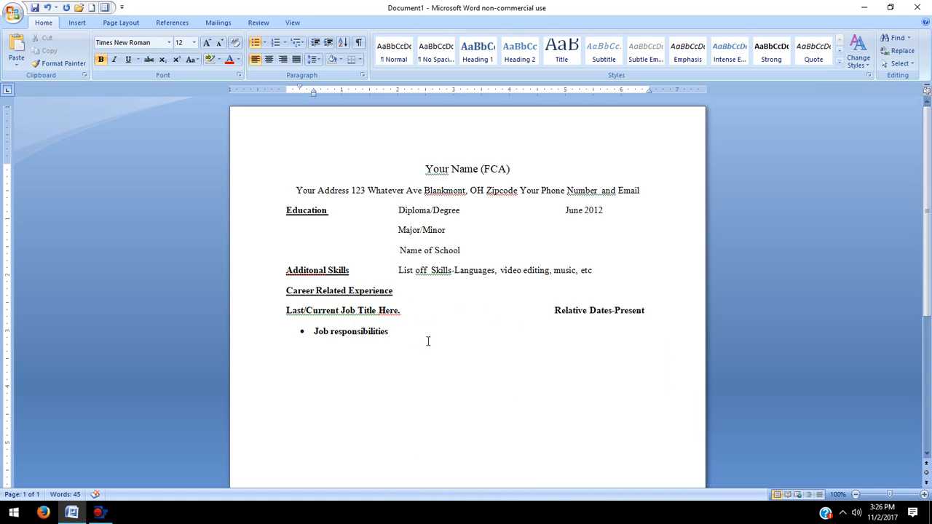
Step: Add the bullets "Keep going" and "Keep it simple and relevant" beneath Job responsibilities
key(Return)
text(Keep going')
key(BackSpace)
key(Return)
text(Keep it simple  a)
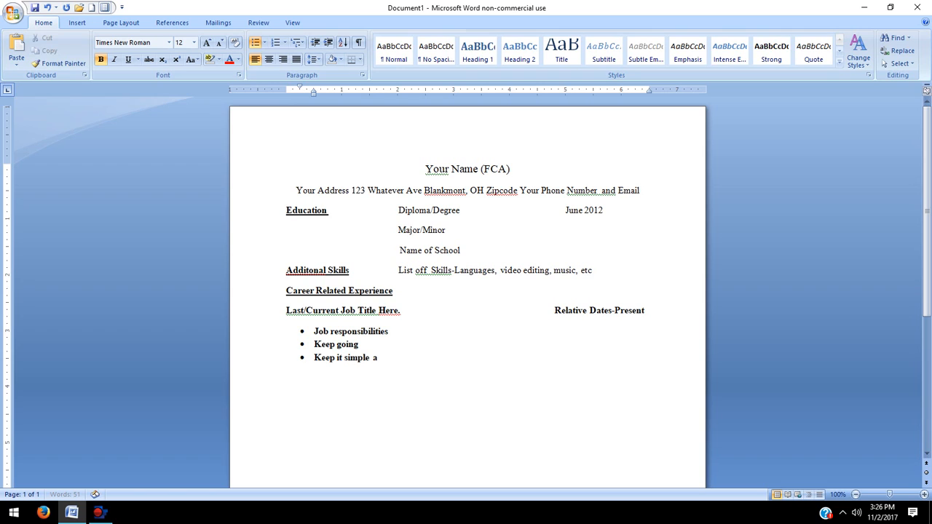
text(nd relevant')
Step: Add "Attends to Clientele" as the fourth bullet
key(Return)
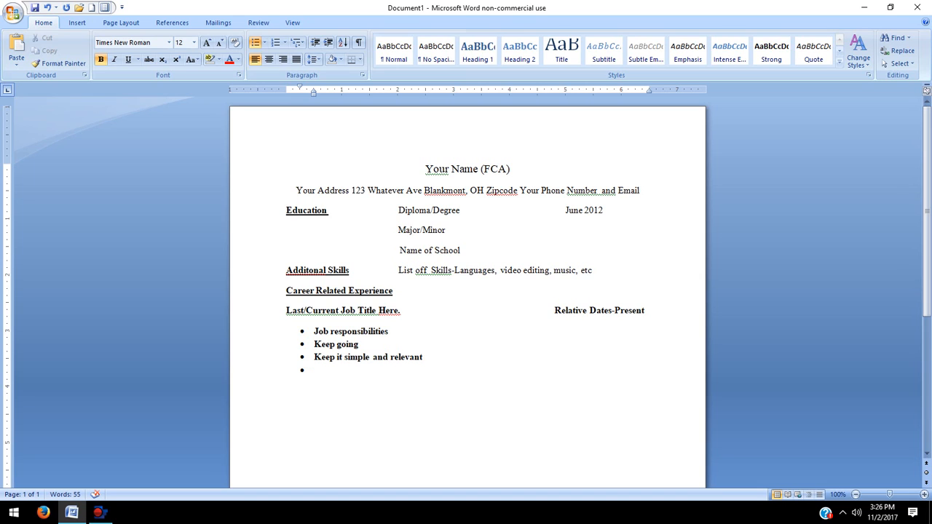
text(Attends to Client)
key(BackSpace)
key(BackSpace)
key(BackSpace)
key(BackSpace)
key(BackSpace)
text(lientl)
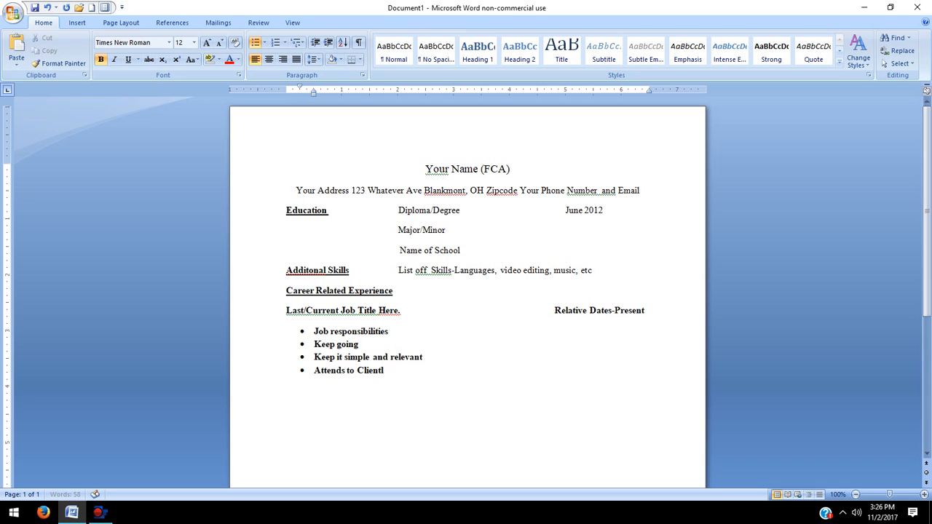
key(BackSpace)
key(BackSpace)
text(le)
Step: End the bulleted list and add the line "Go in order from the last 5 or 6 years" beneath it
key(Return)
drag(423, 413, 250, 292)
click(356, 390)
key(Return)
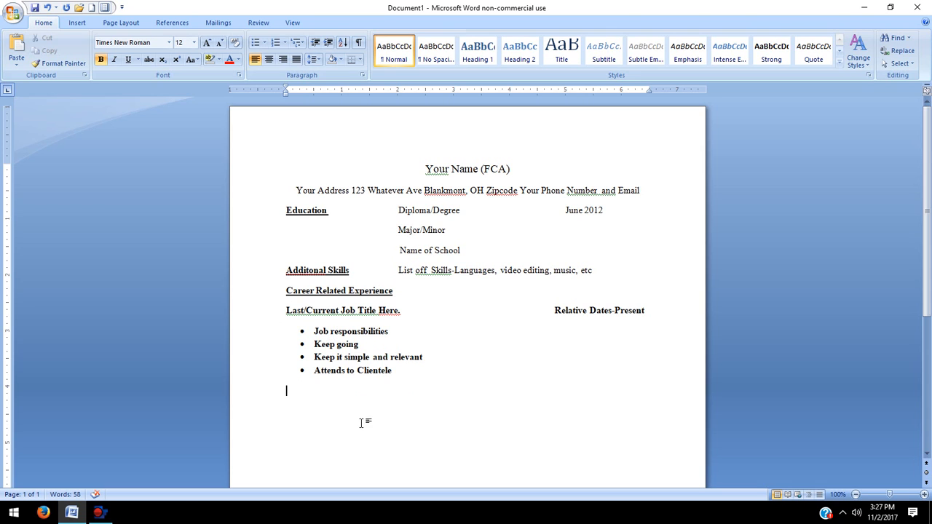
scroll(362, 427, down, 2)
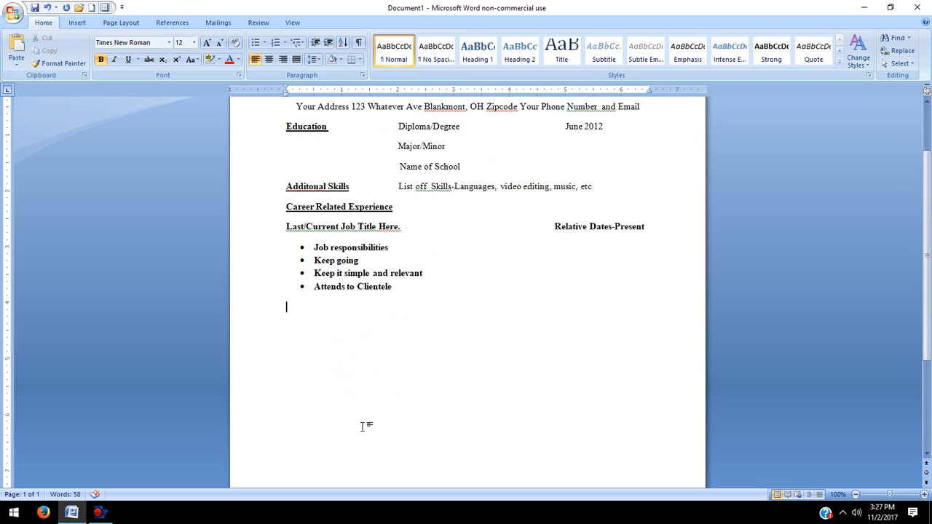
text(Go in order)
key(BackSpace)
key(BackSpace)
text(der from the last )
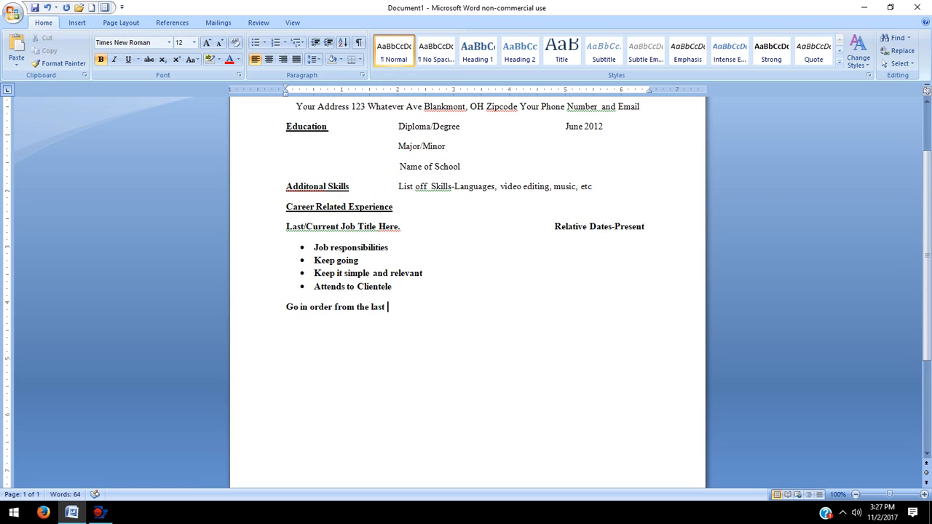
text(5 or 6 years)
Step: Add "Put the dates" on a new line beneath the note about the last 5 or 6 years
key(Return)
text(Put the d)
key(BackSpace)
text(dates)
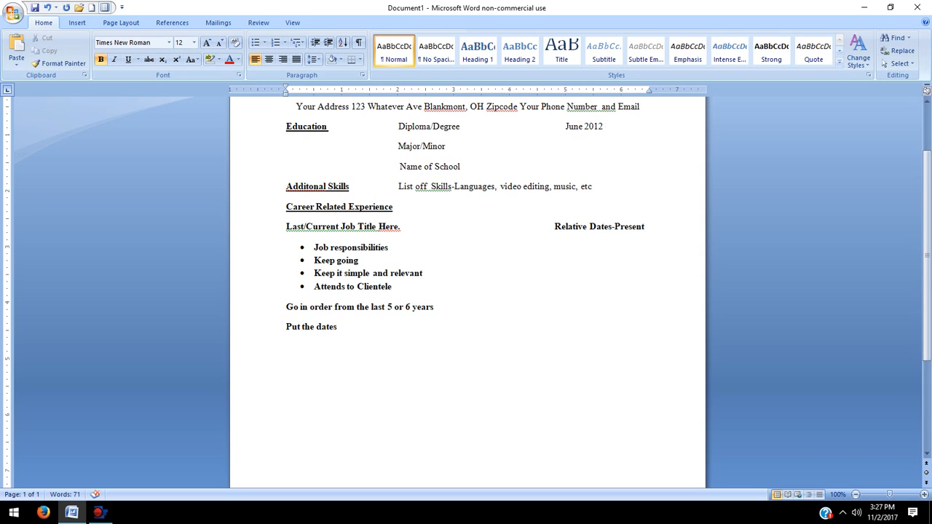
Step: Add "Other: Volunteer services," on a new line beneath Put the dates
key(Return)
text(Other: Volunteer serv)
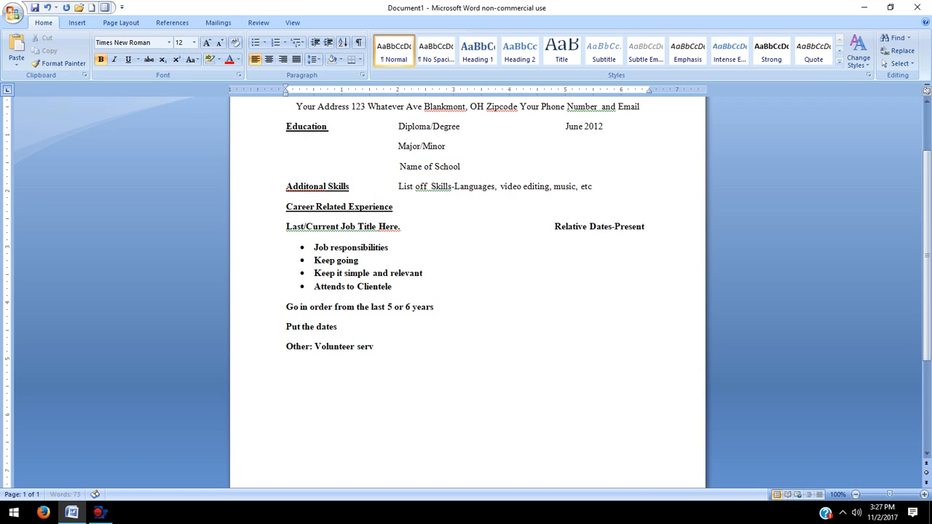
text(ices,)
Step: Insert eight blank lines before "Other: Volunteer services," to move it down the page
click(285, 347)
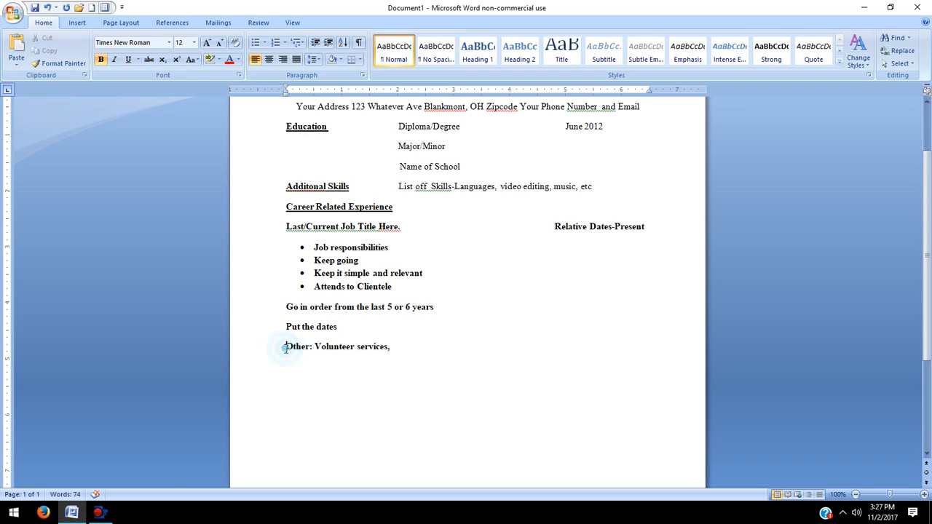
key(Return)
key(Return)
key(Return)
key(Return)
key(Return)
key(Return)
key(Return)
key(Return)
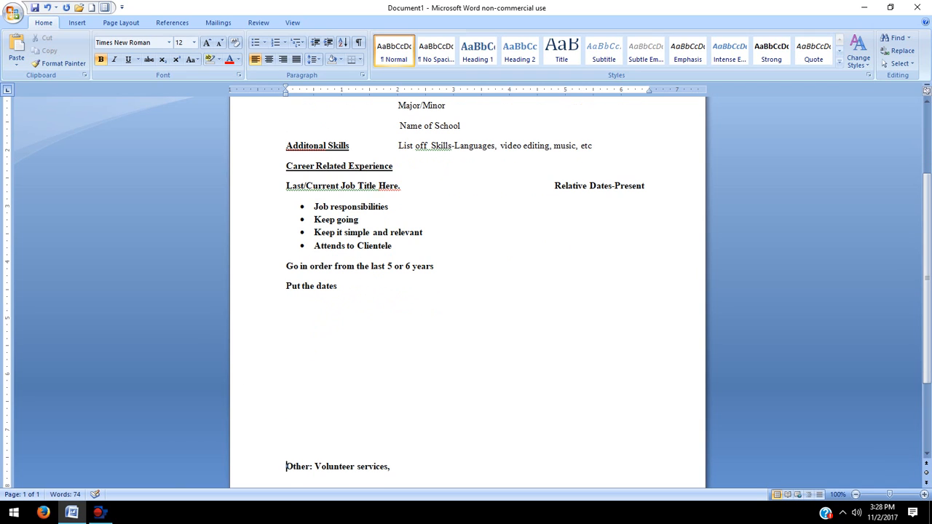
Step: Underline the heading "Other:" in front of Volunteer services
click(398, 467)
drag(311, 467, 279, 467)
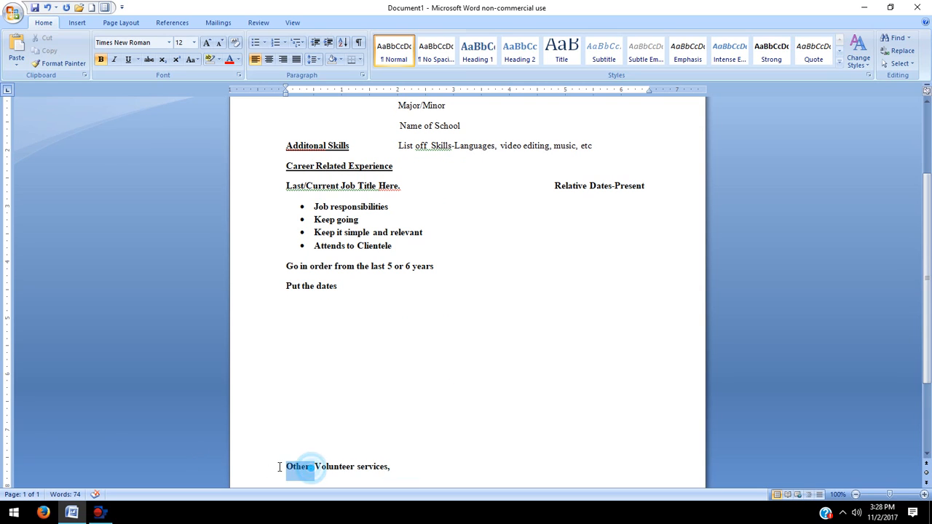
click(128, 59)
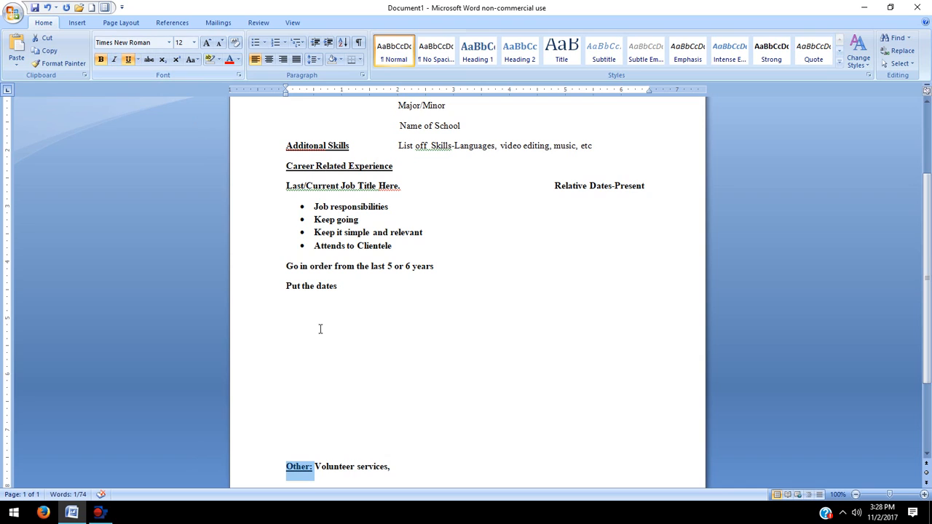
click(417, 466)
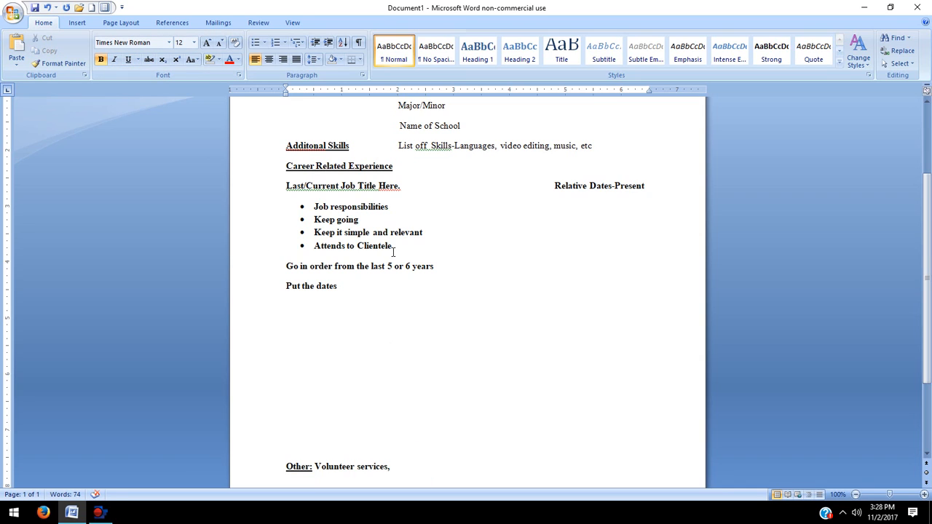
Step: Remove the bold formatting from the four bulleted job responsibility lines
drag(393, 249, 313, 207)
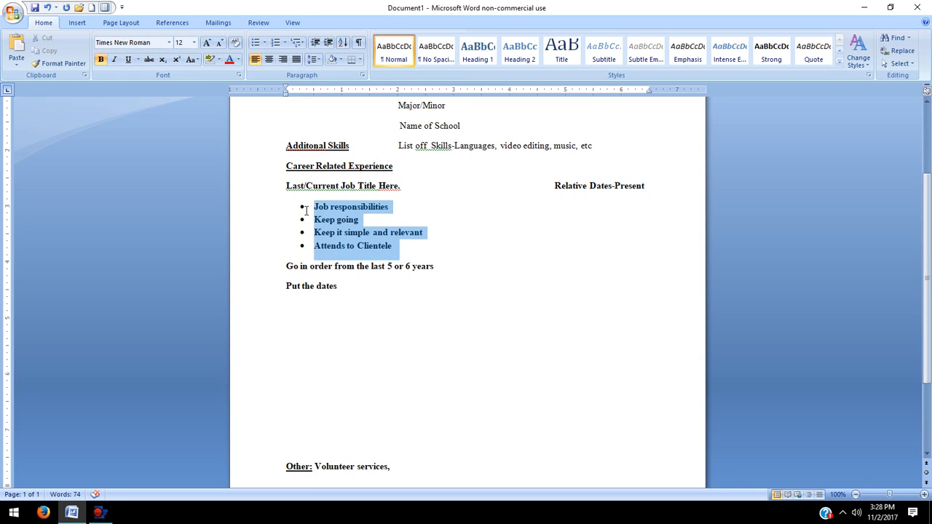
click(100, 59)
click(400, 315)
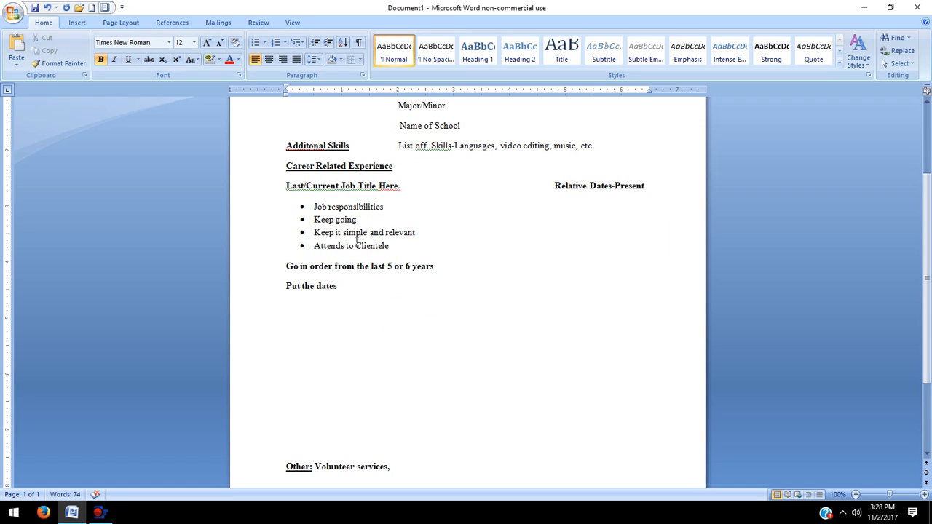
Step: Extend the Other line after Volunteer services with "awards, (perfect attendance, employee of the month, etc"
click(399, 474)
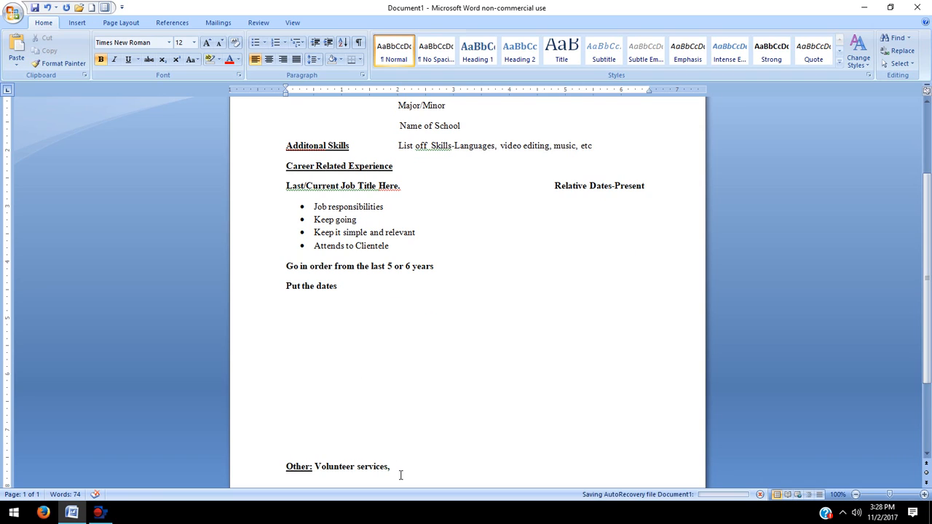
text(awards,)
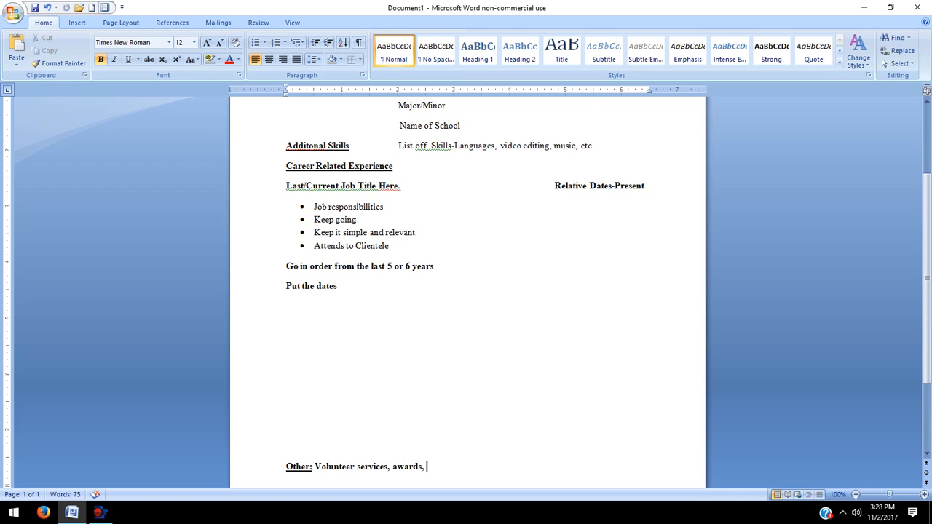
text( (perfect attendance, e.g.)
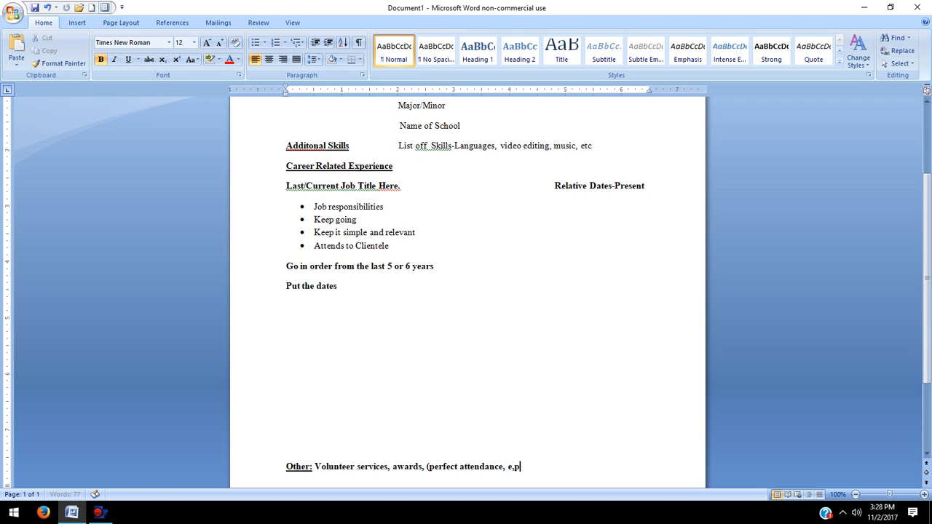
key(BackSpace)
key(BackSpace)
key(BackSpace)
text(mployee of the month, )
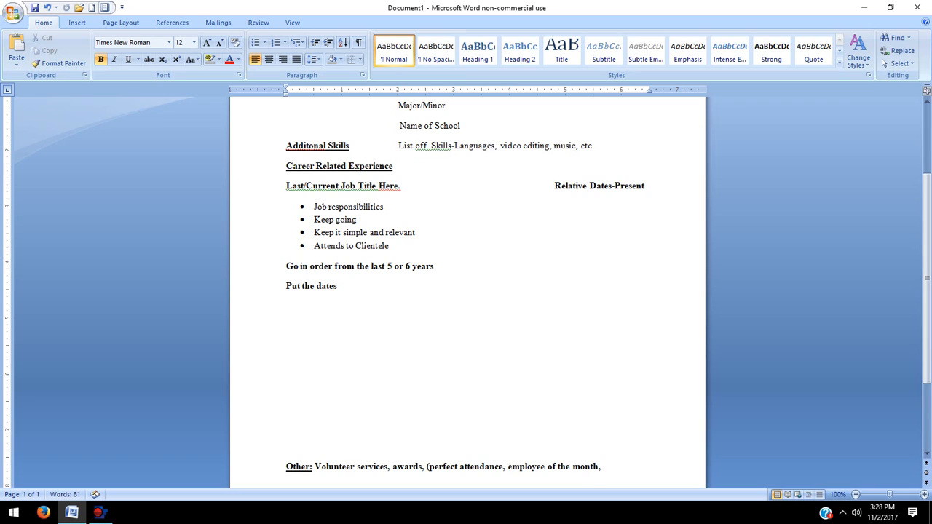
text(etc)
Step: Continue the Other paragraph with "Stuff that is not a skill or certificate goes here."
text(Stuff a)
key(BackSpace)
text(that is not a skill)
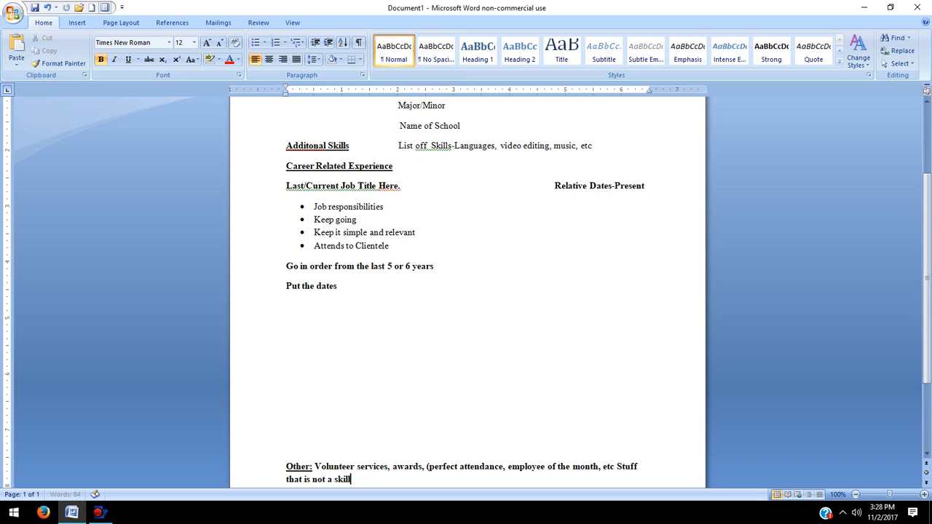
text( or c eri)
key(BackSpace)
text(rtificate goes here.)
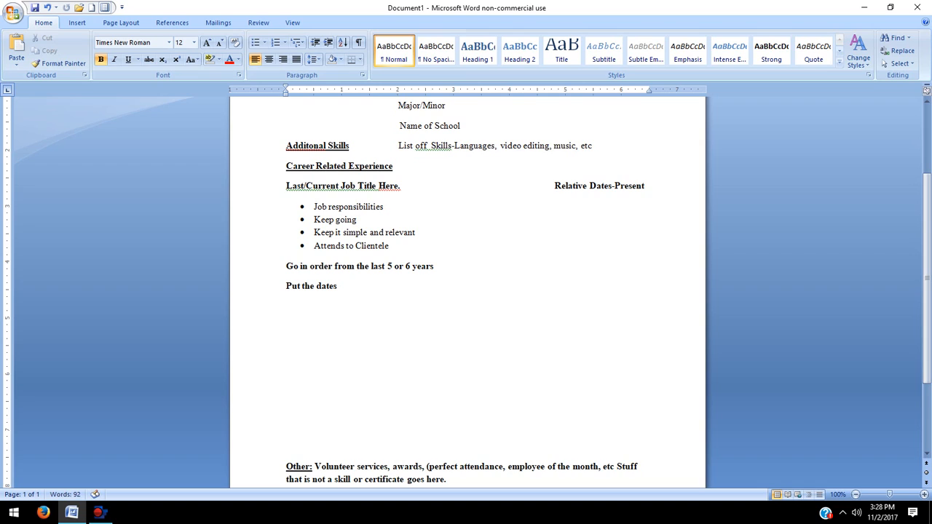
Step: Add the advice "Want to make sure your resume is ONE PAGE, and simple and aligned." to the Other paragraph
text(  Want to make sur)
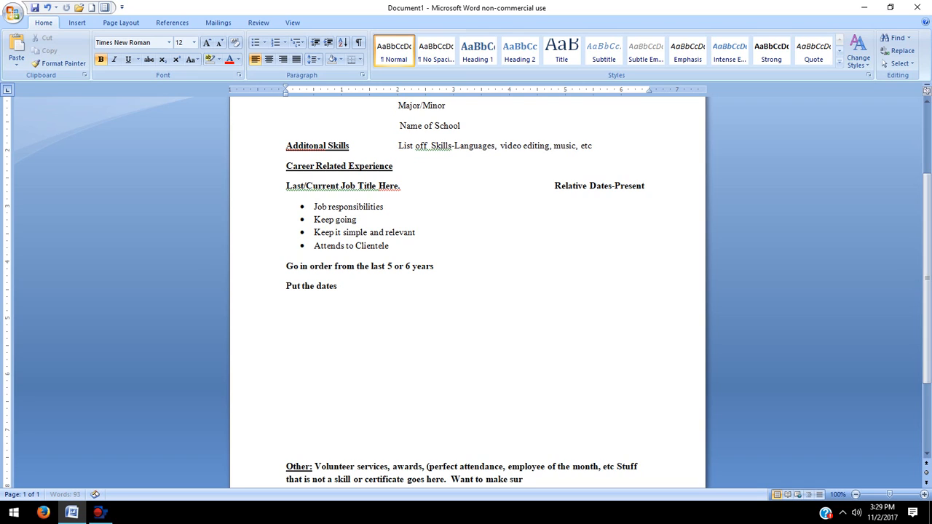
text(e your resume is ONE PAGE, )
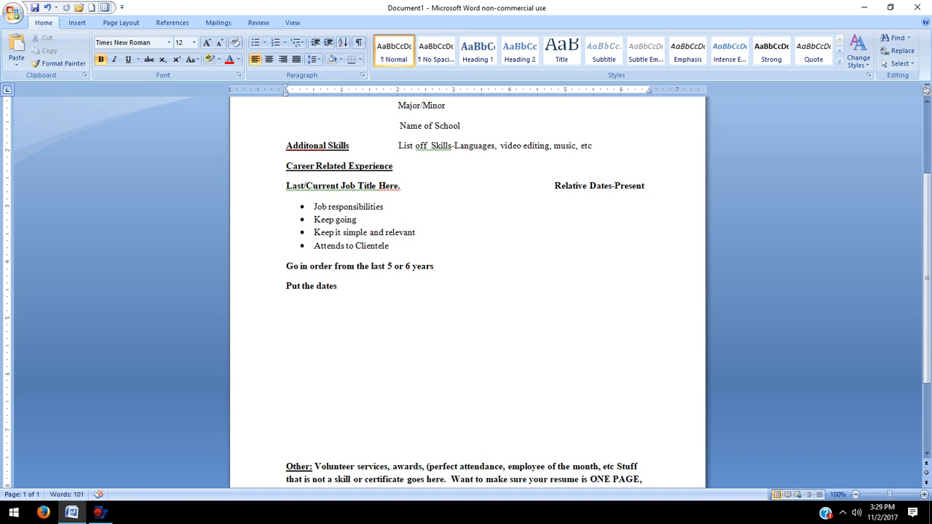
text(and )
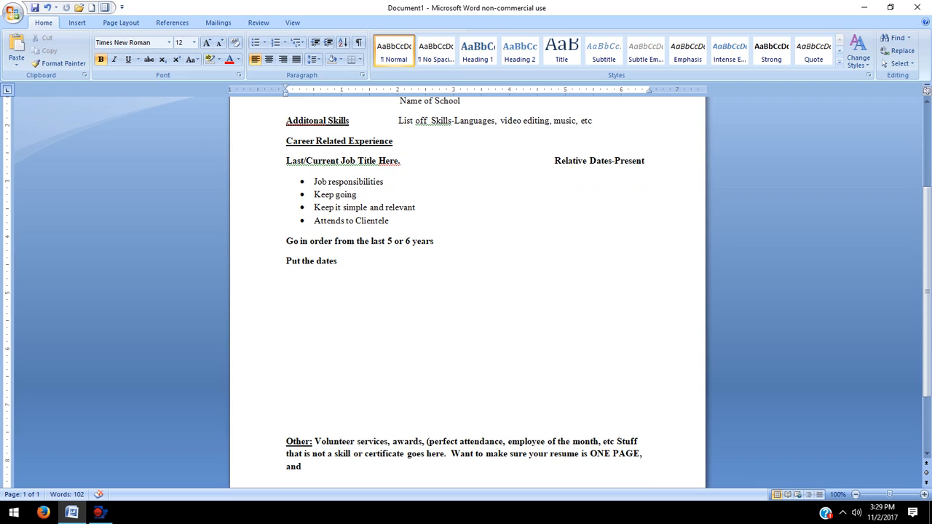
text(simple and aligned.,)
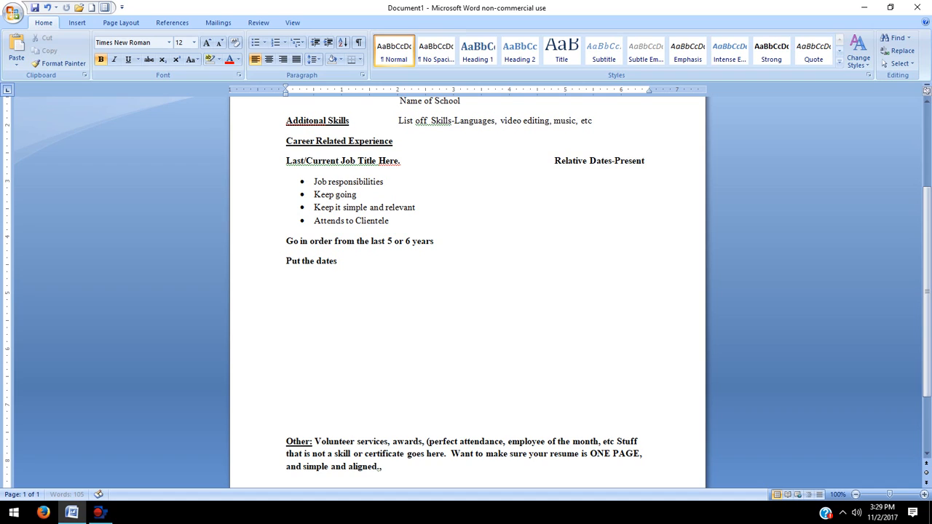
key(BackSpace)
Step: Add the sentence "Most employers spend 30 seconds glancing at a resume." to the end of the Other paragraph
text(Most employers spend)
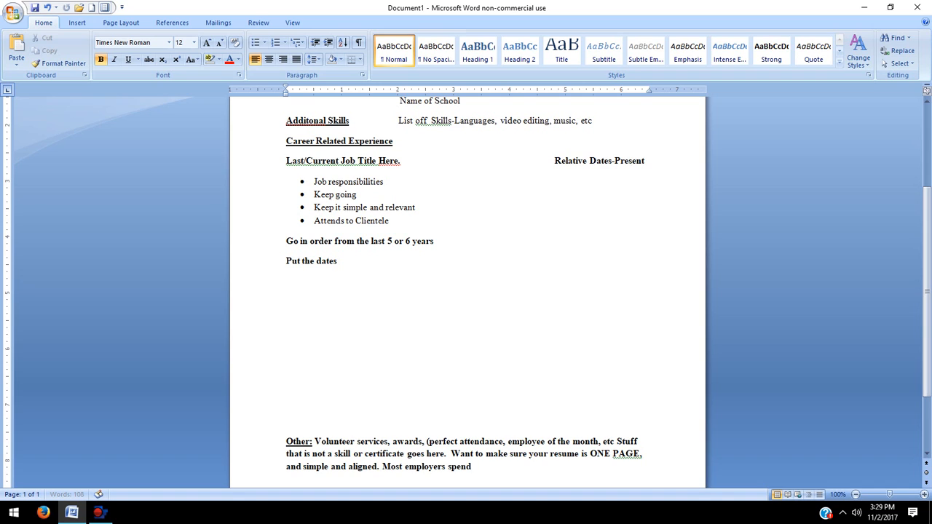
text( 30 seconds galancing)
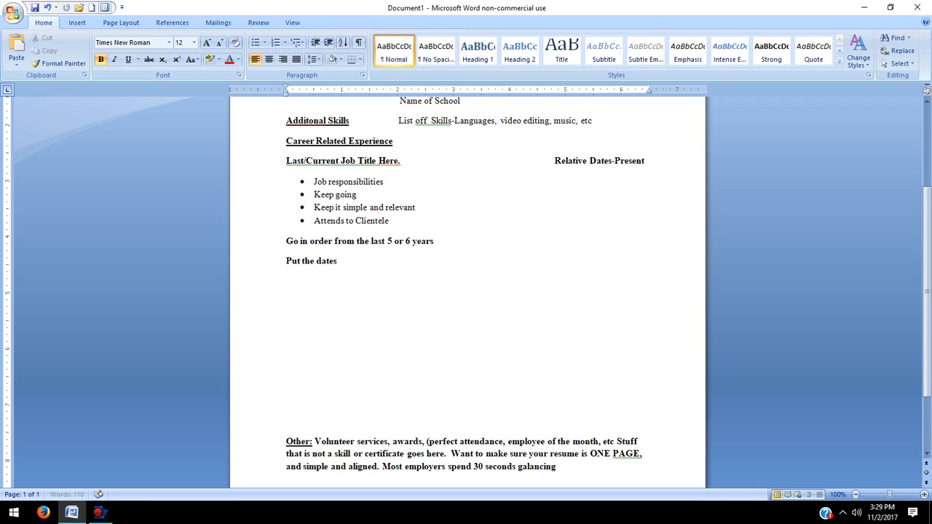
key(BackSpace)
key(BackSpace)
key(BackSpace)
key(BackSpace)
key(BackSpace)
key(BackSpace)
key(BackSpace)
key(BackSpace)
text(;)
key(BackSpace)
text(lancing at a resume.)
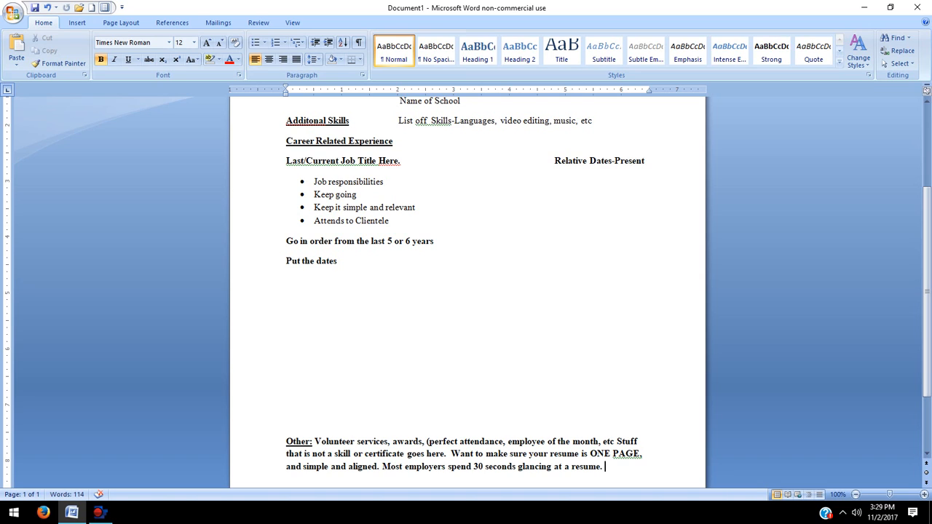
Step: Finish the Other paragraph with "Keep it to the point, save details for the interview."
text( Keep it to)
text( the point)
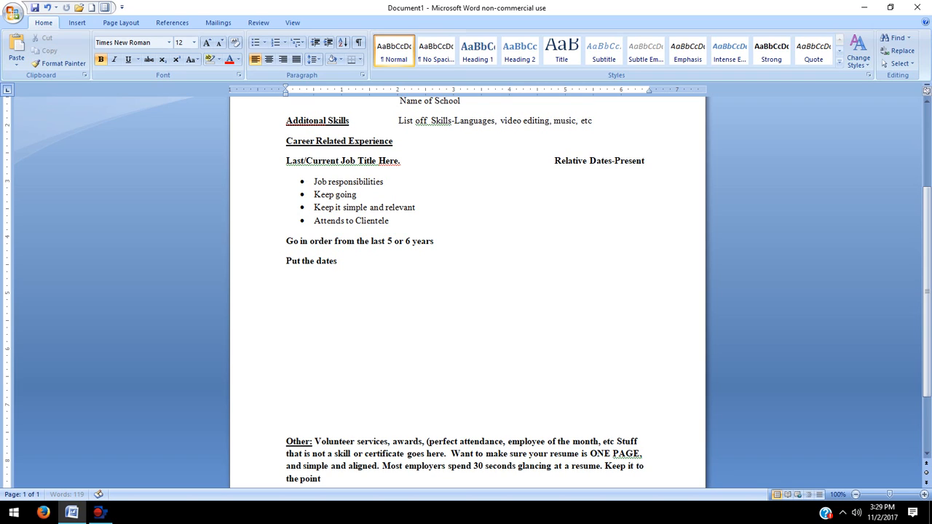
text(, save details for the interview)
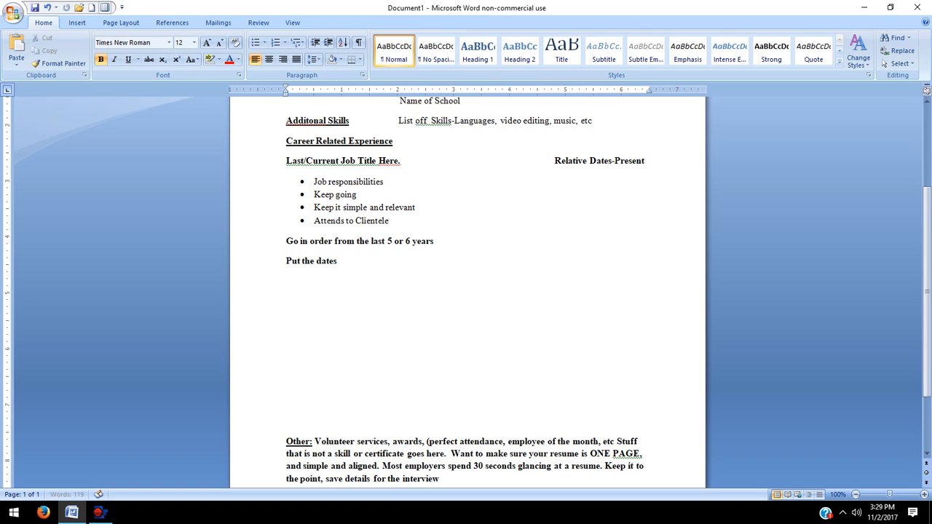
text(.)
Step: Review the whole resume template, checking the alignment of the section headings, the dates and the space left for further jobs
scroll(391, 388, up, 3)
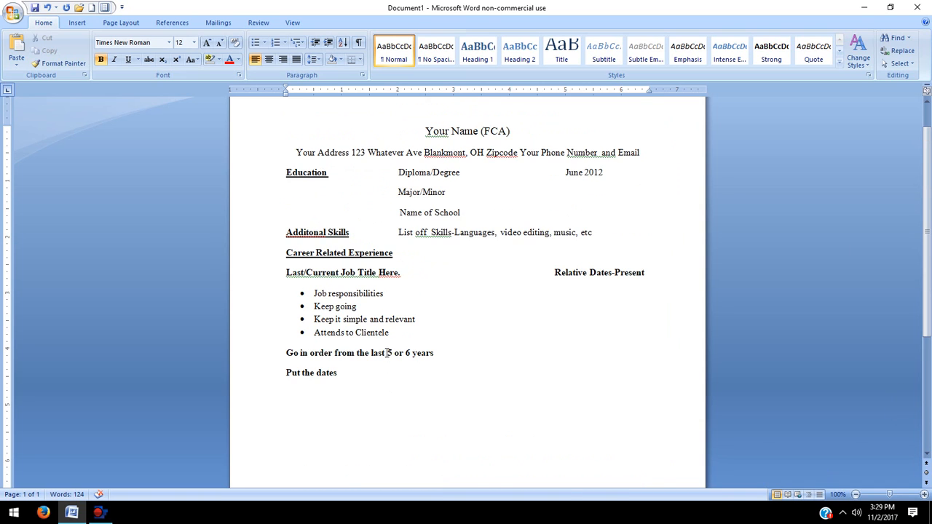
scroll(386, 350, down, 5)
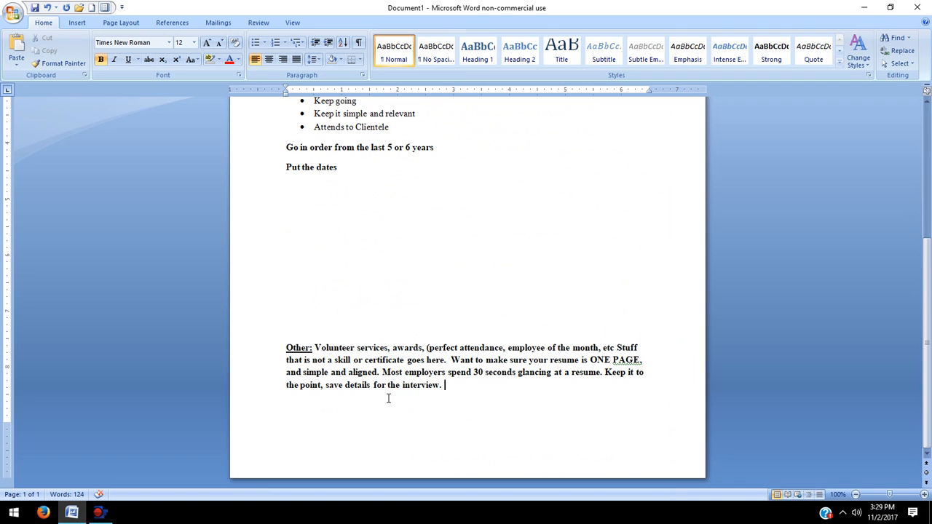
scroll(393, 375, up, 5)
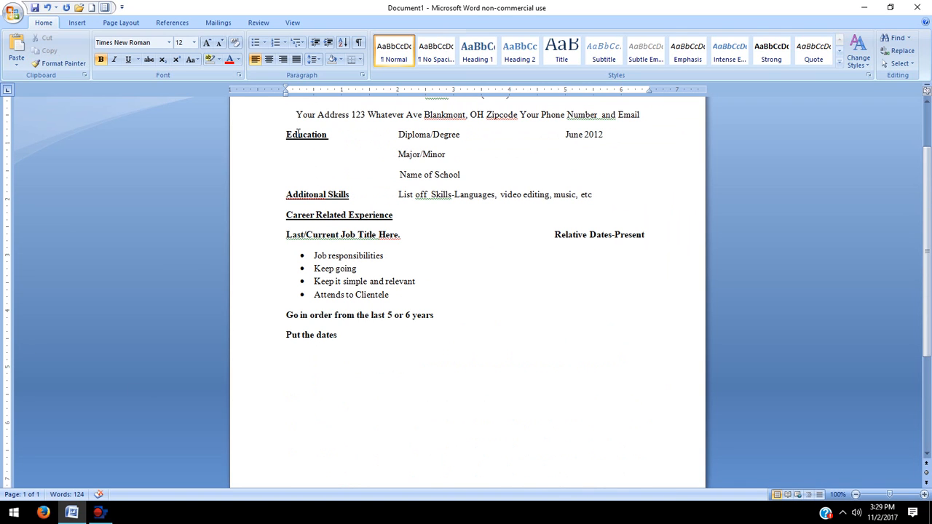
click(302, 216)
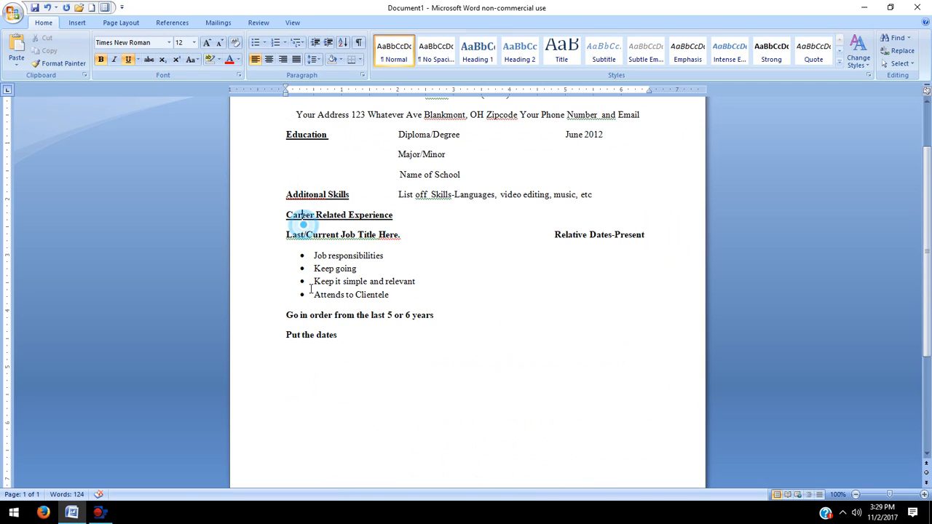
drag(307, 385, 313, 411)
click(309, 395)
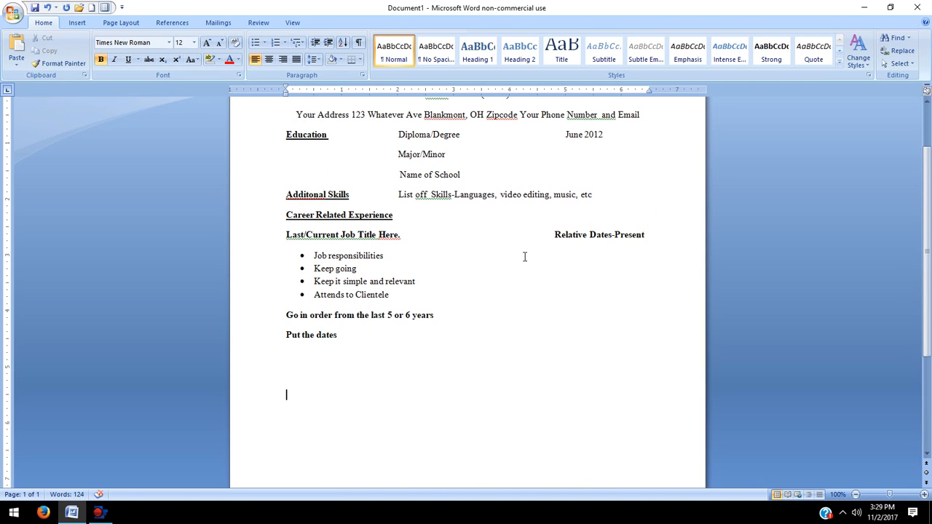
click(598, 239)
click(612, 300)
click(610, 345)
click(501, 327)
scroll(335, 292, down, 2)
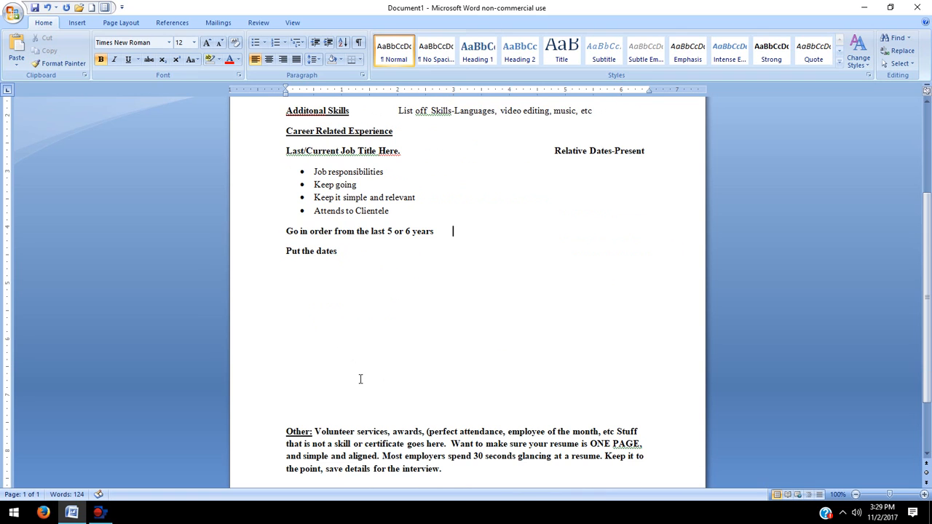
scroll(360, 378, up, 3)
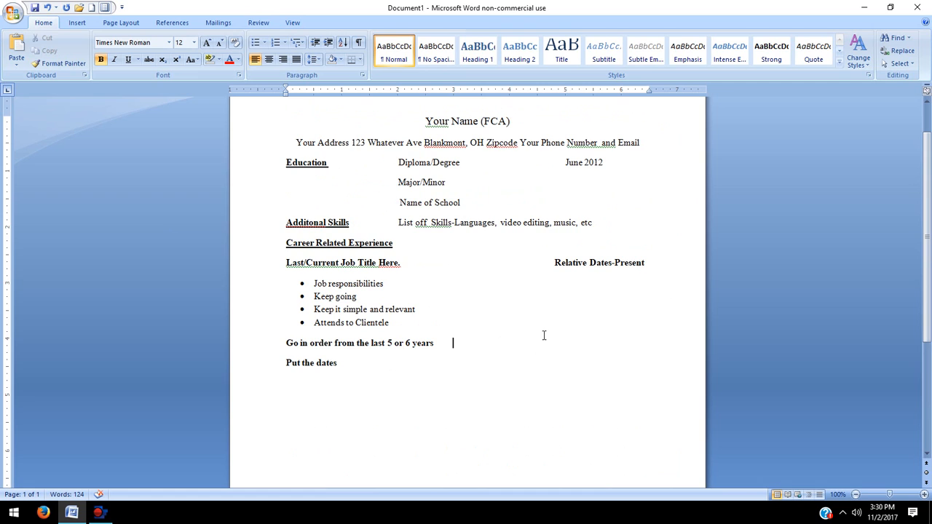
scroll(530, 337, down, 3)
scroll(529, 340, up, 4)
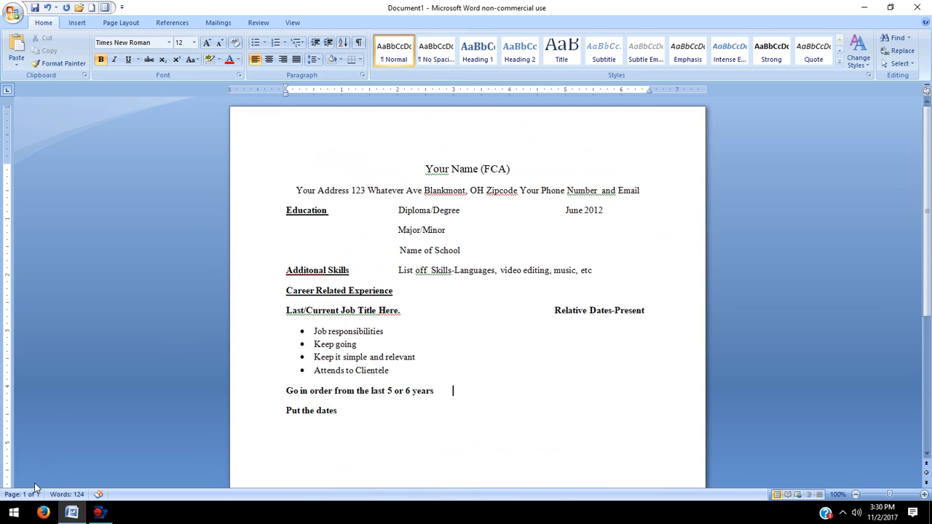
mouse_move(104, 515)
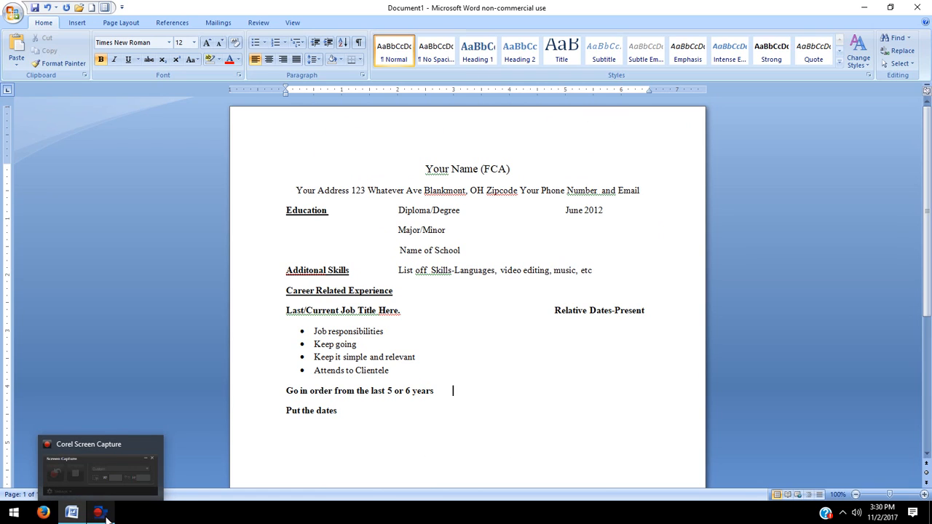